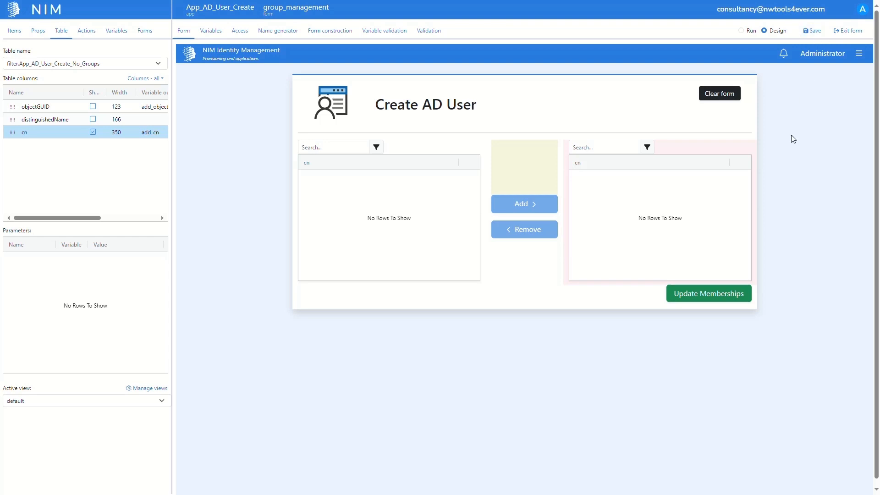
- Add a form action of type Target system function execution to the Update Memberships button
left_click(720, 292)
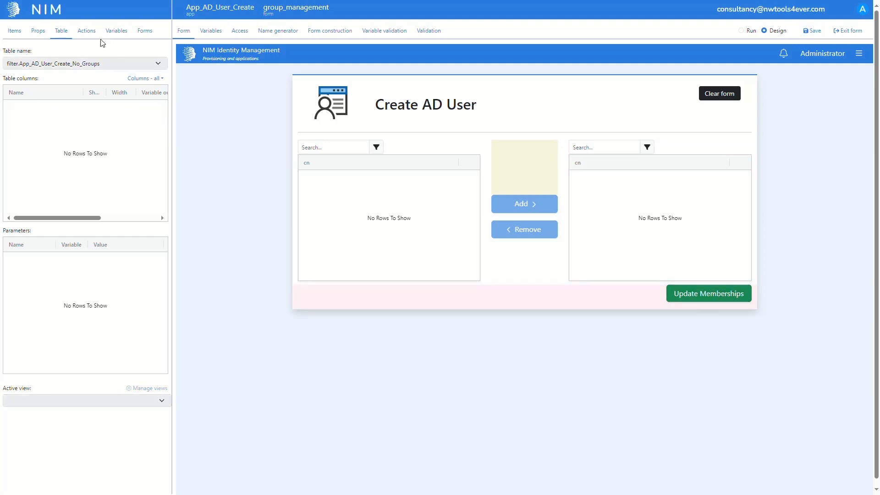
left_click(88, 31)
left_click(151, 52)
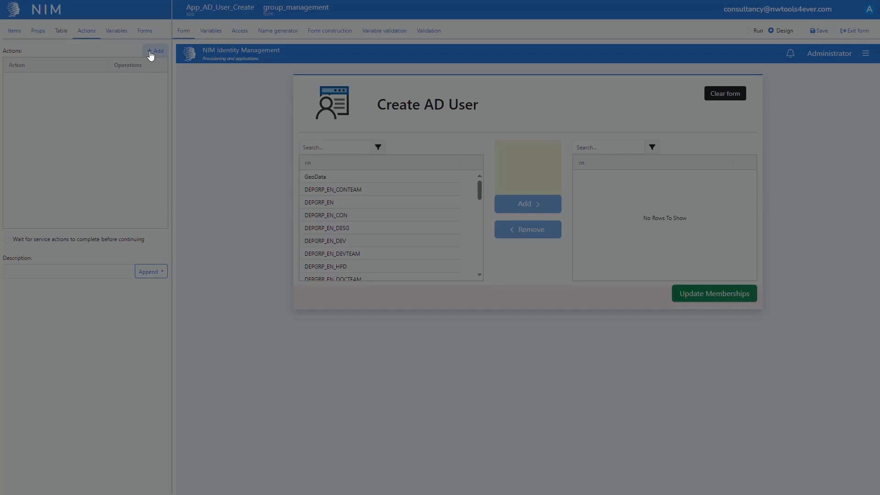
left_click(260, 58)
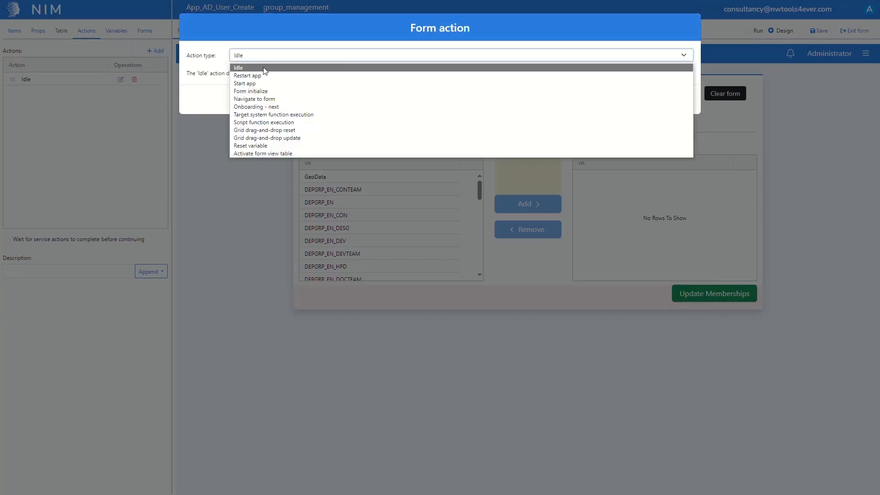
left_click(262, 115)
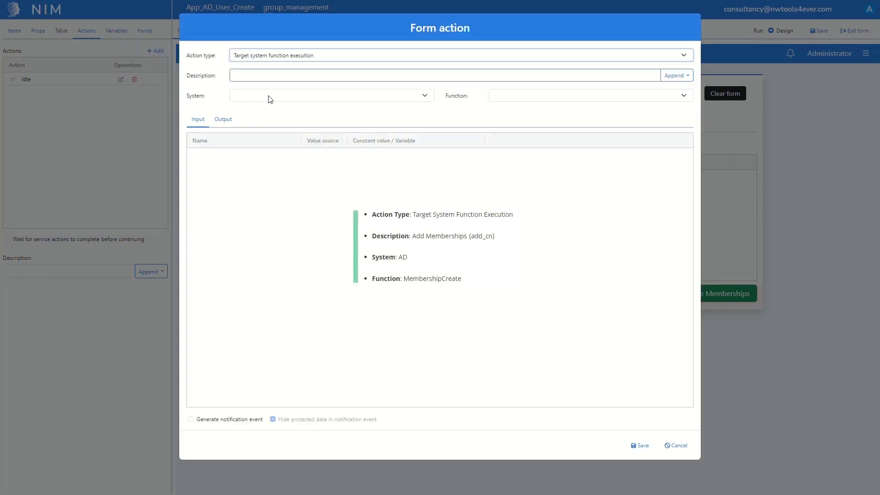
- Describe the action as "Add Memberships {add_cn}" and set its system to AD and its function to MembershipCreate
left_click(275, 76)
type("Add Memberships")
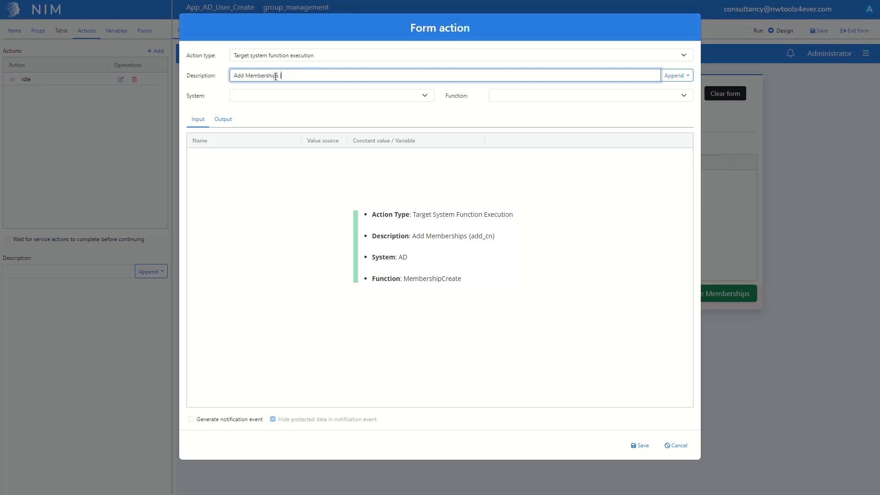
type(" {add_cn")
left_click(271, 94)
left_click(273, 114)
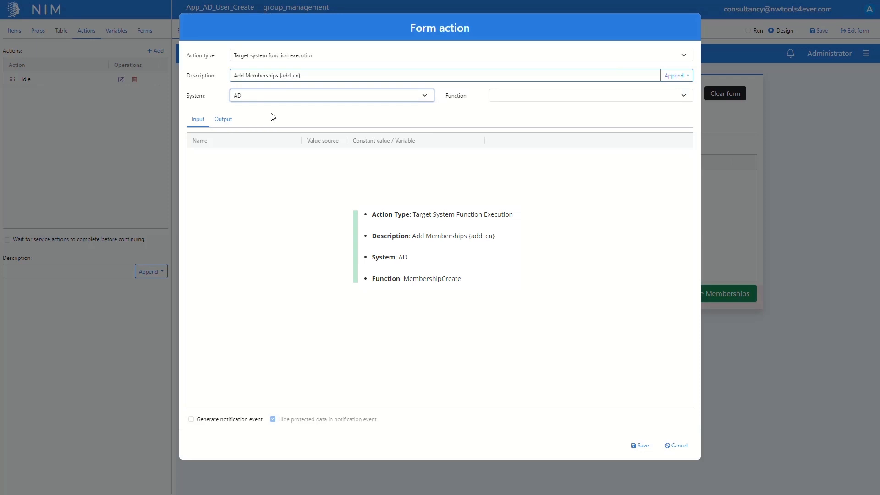
left_click(529, 95)
left_click(532, 163)
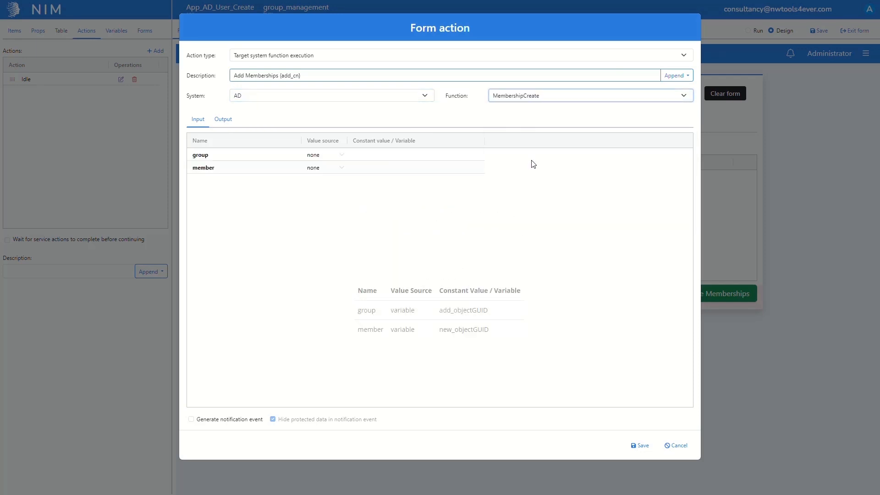
- Set the value source of both the group and member input parameters to variable
left_click(339, 159)
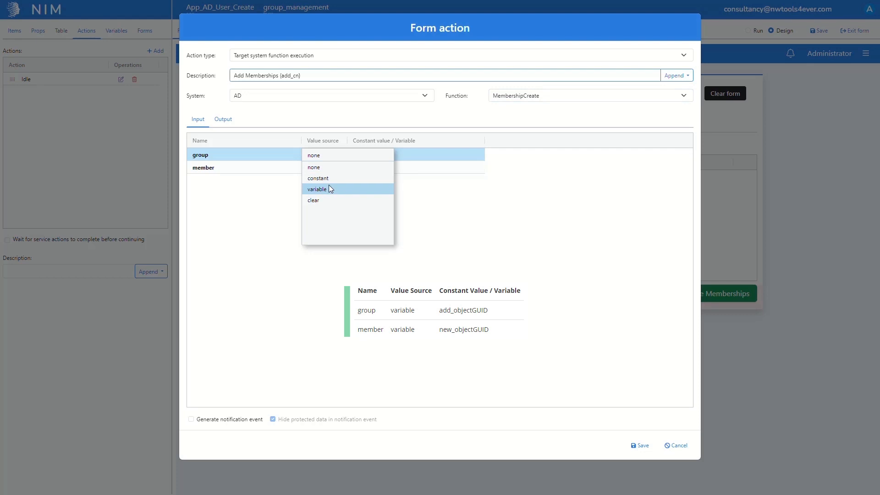
left_click(329, 188)
left_click(326, 167)
left_click(328, 201)
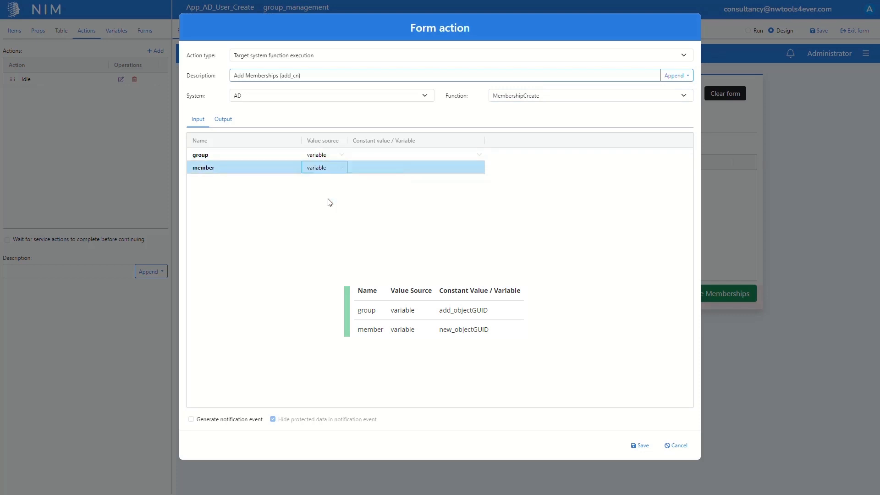
- Assign add_objectGUID to the group parameter and new_objectGUID to the member parameter, and save the action
left_click(373, 157)
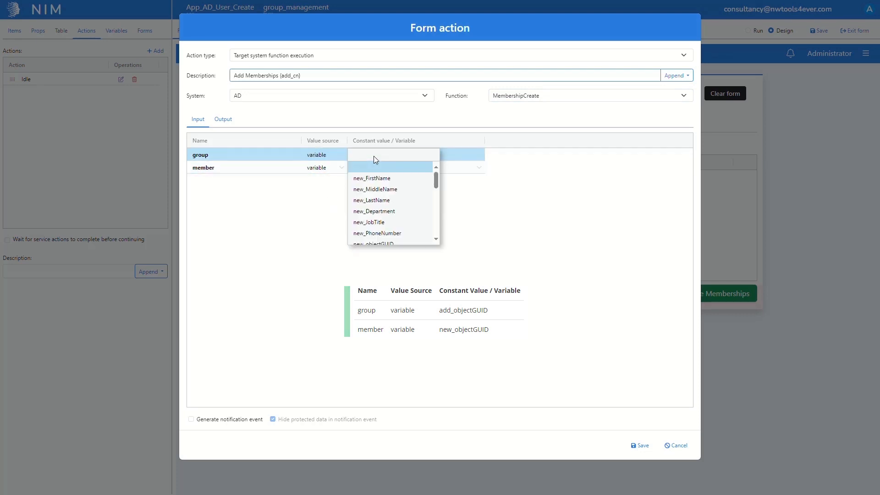
scroll(374, 183, "down", 2)
scroll(374, 185, "down", 1)
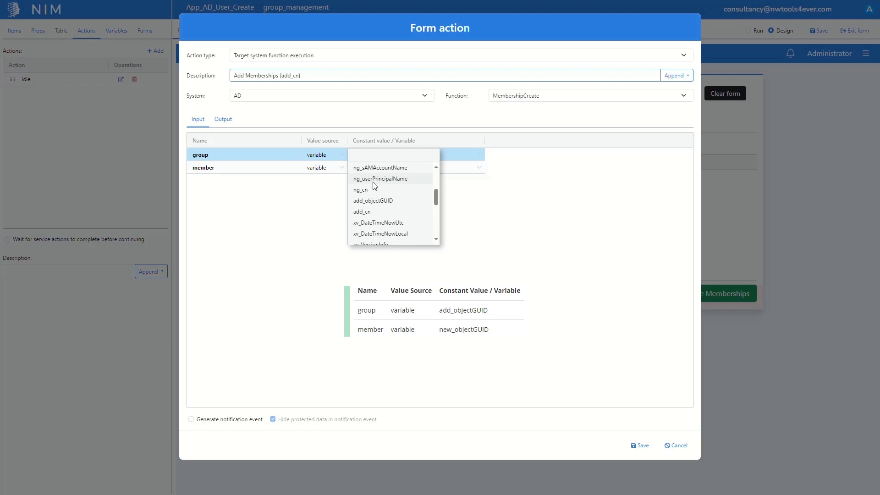
left_click(374, 200)
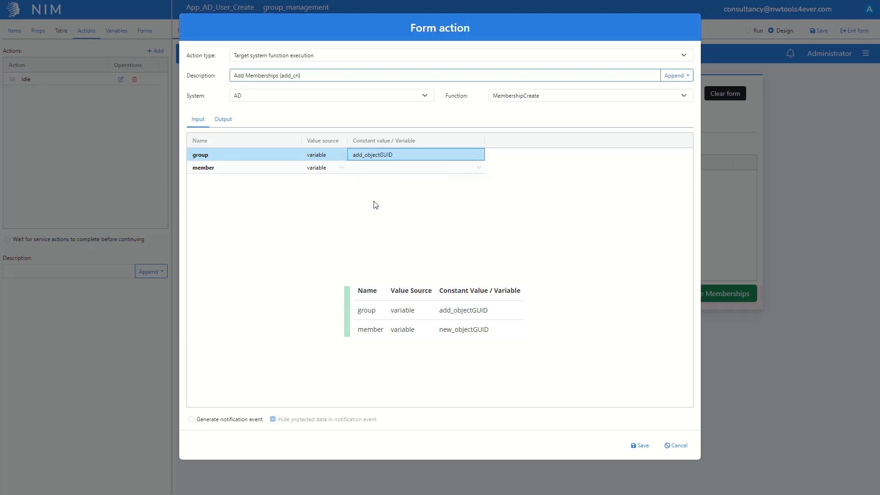
left_click(380, 166)
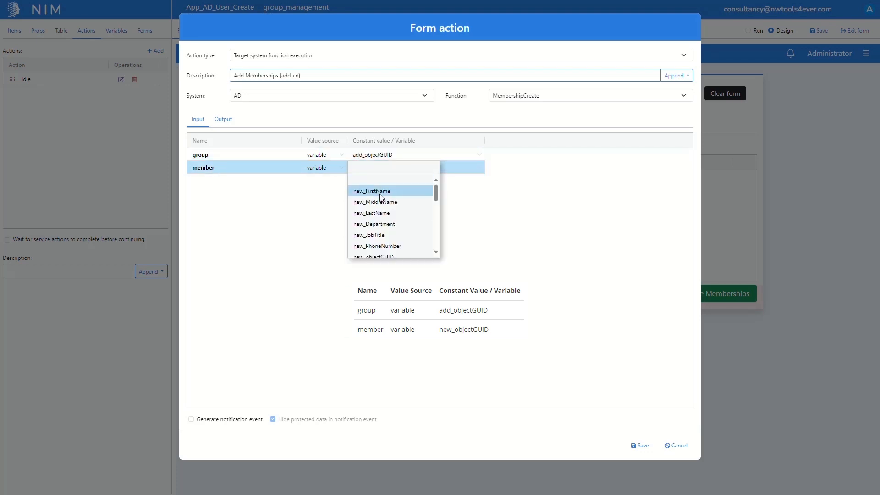
scroll(379, 206, "down", 2)
left_click(379, 216)
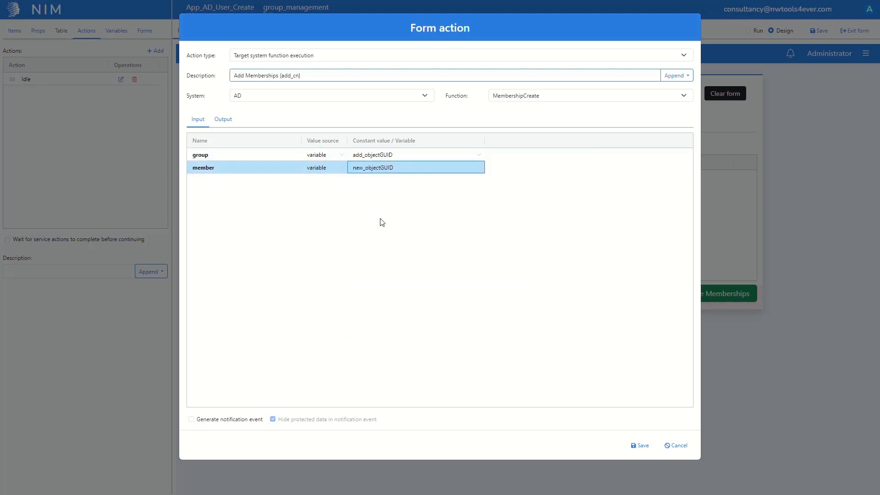
left_click(638, 445)
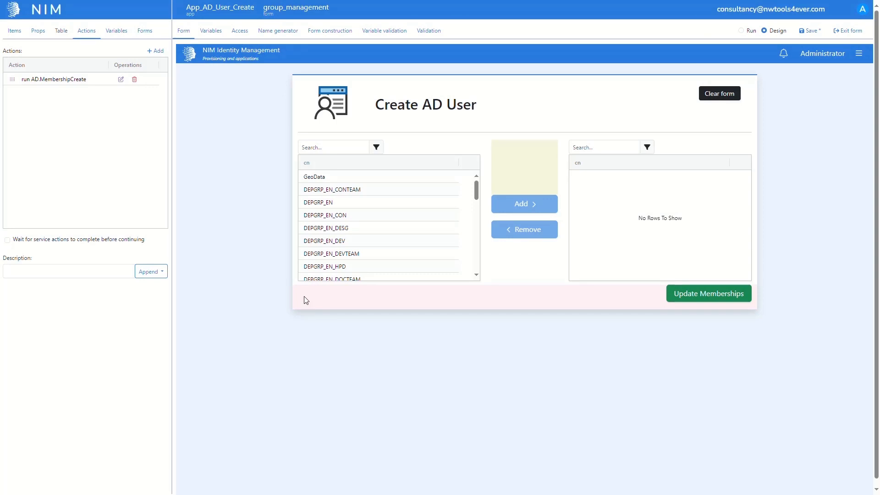
- Add a Restart app action after the MembershipCreate action and save the form
left_click(156, 51)
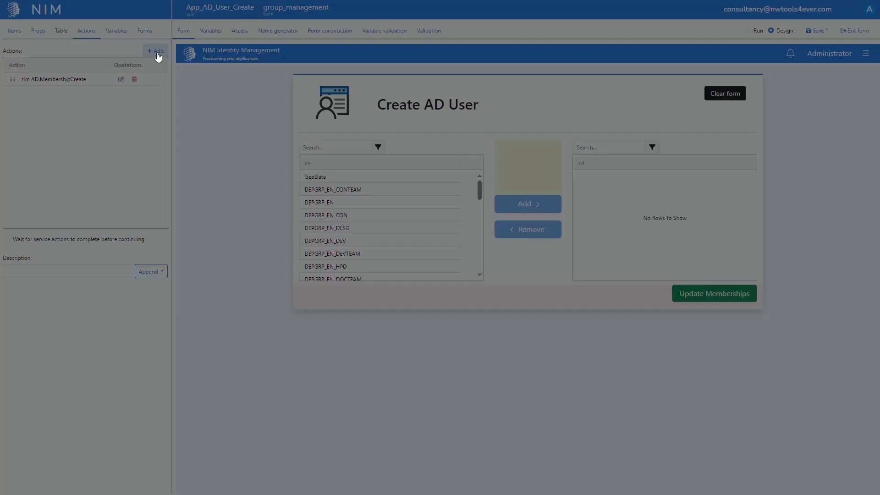
left_click(290, 57)
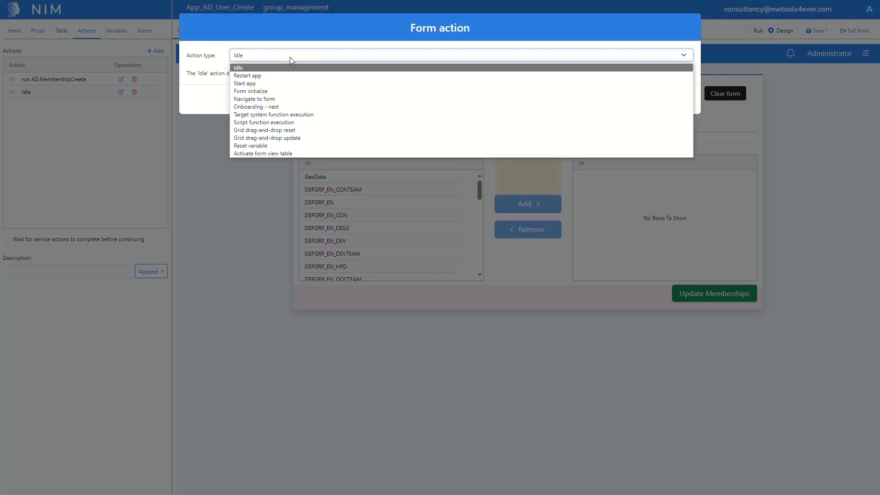
left_click(286, 76)
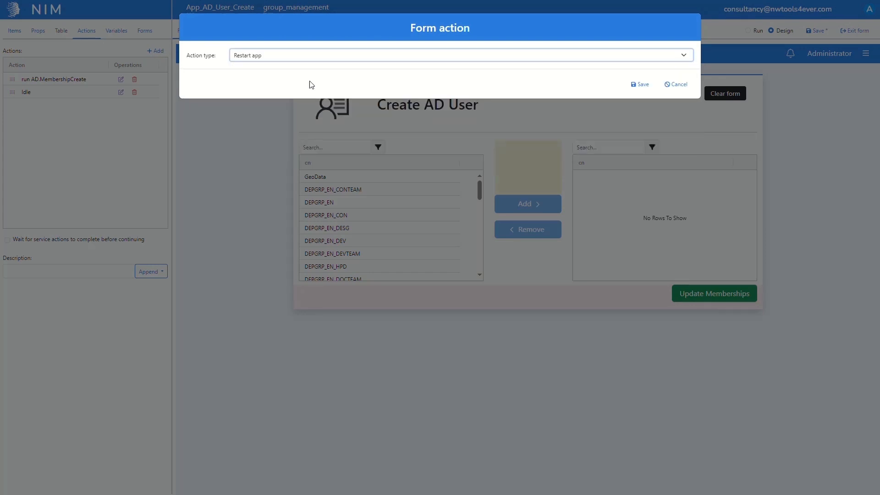
left_click(635, 84)
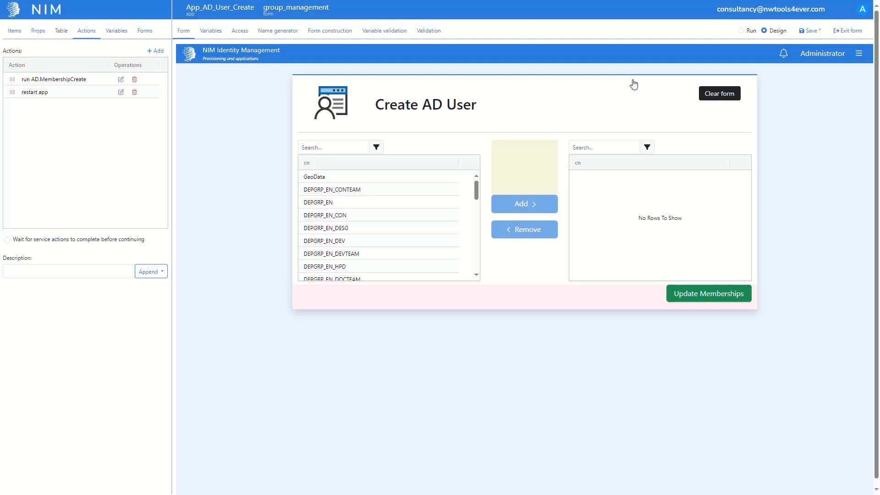
left_click(820, 33)
- Open the app's main form with its variables displayed and switch it to run mode
left_click(141, 38)
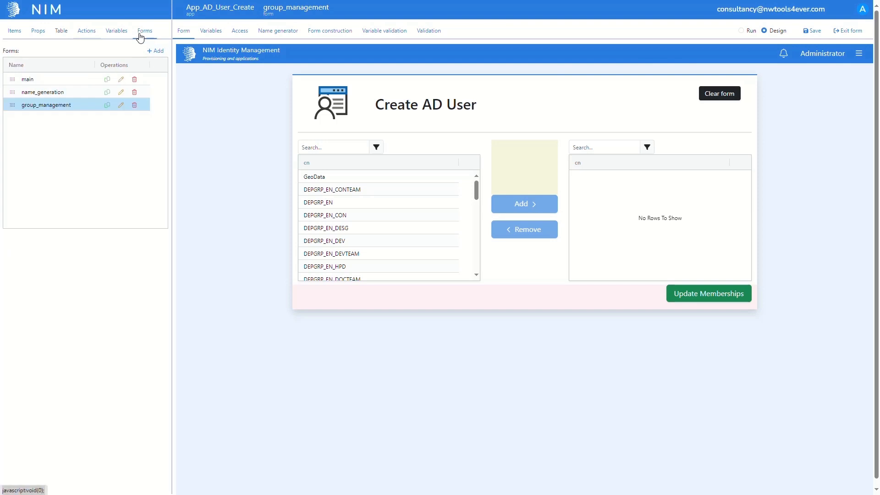
left_click(67, 79)
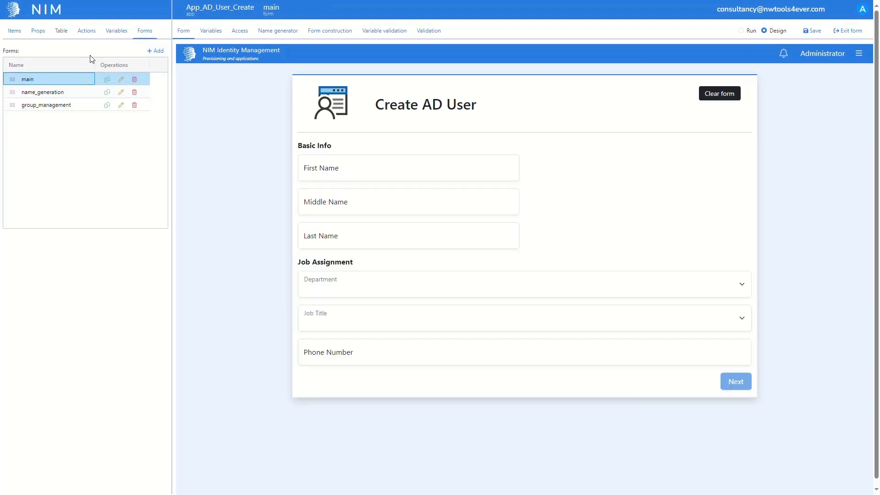
left_click(111, 33)
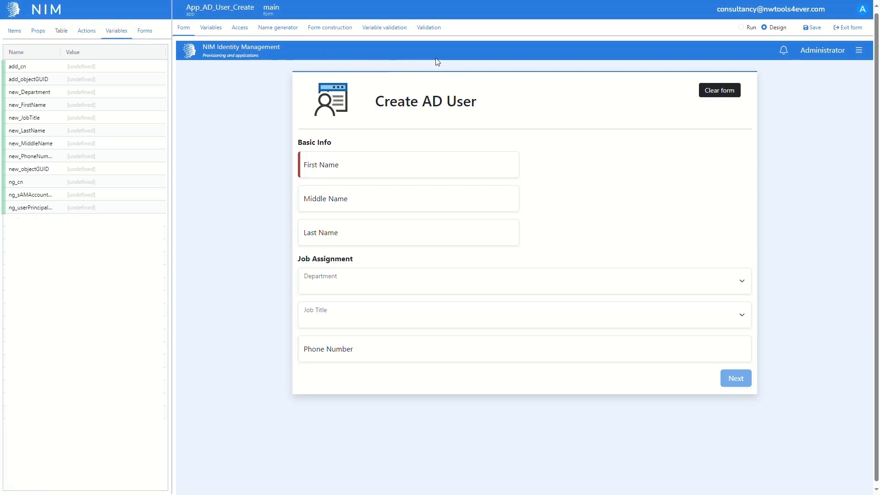
left_click(741, 27)
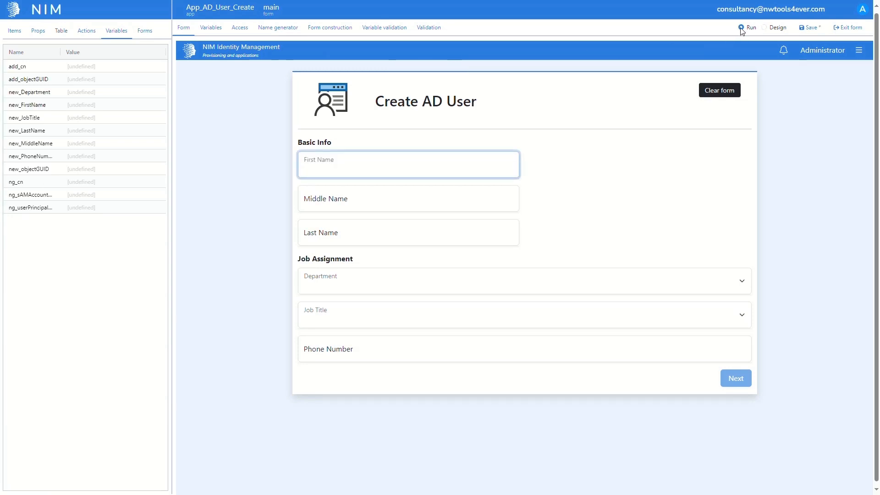
- Enter the test user's first name, middle initial and last name under Basic Info
type("John")
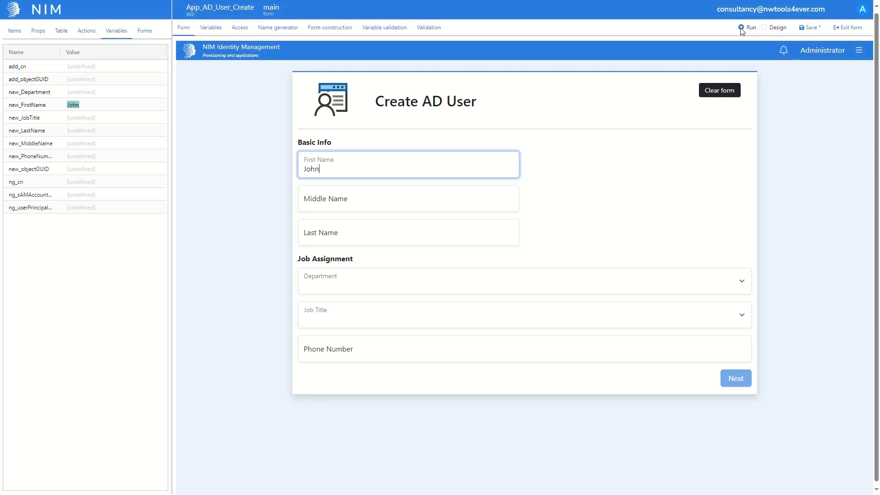
key("Tab")
type("A")
key("Tab")
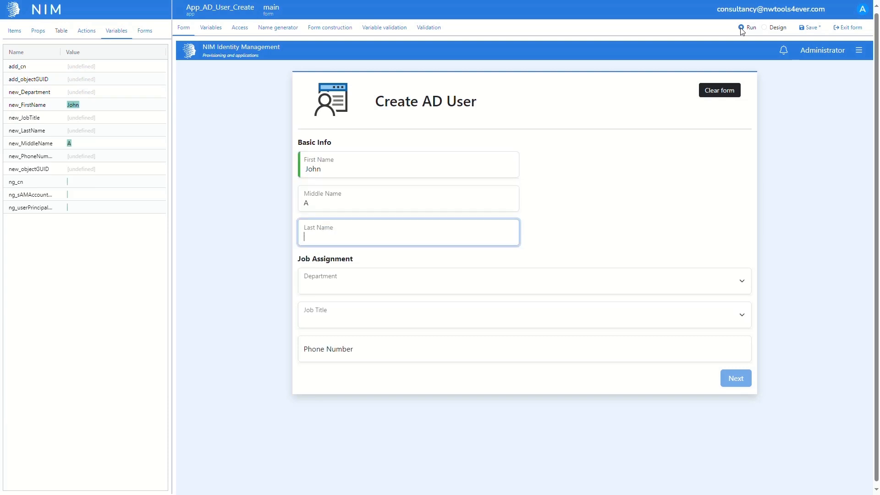
type("Doe")
key("Tab")
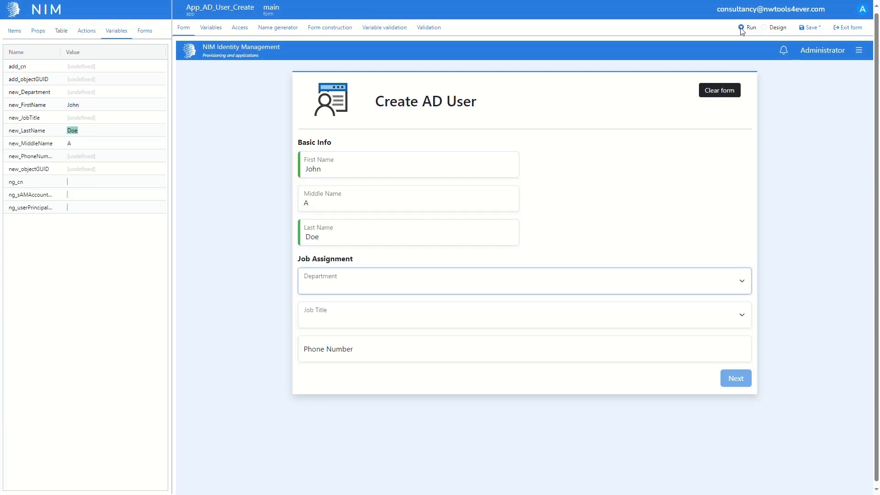
- Set the department to Accounting and the job title to Clerk, and fill in the phone number
key("Down")
key("Tab")
key("Down")
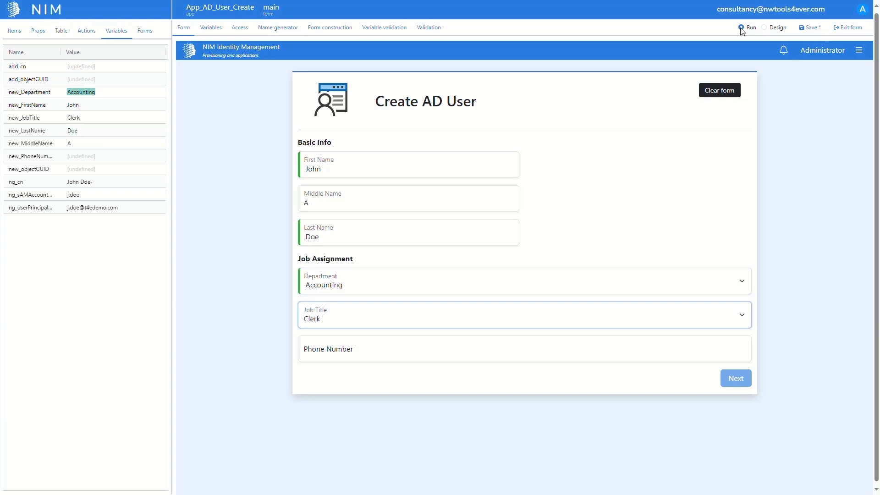
key("Tab")
type("55")
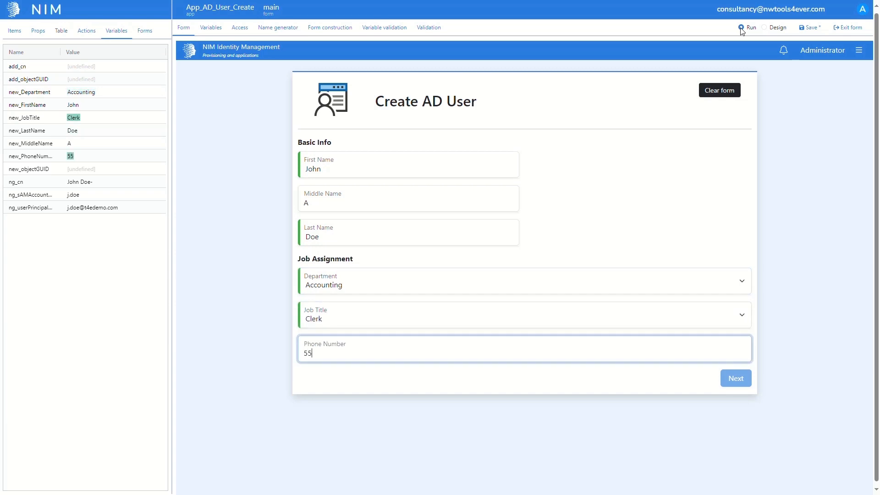
type("5-555-5555")
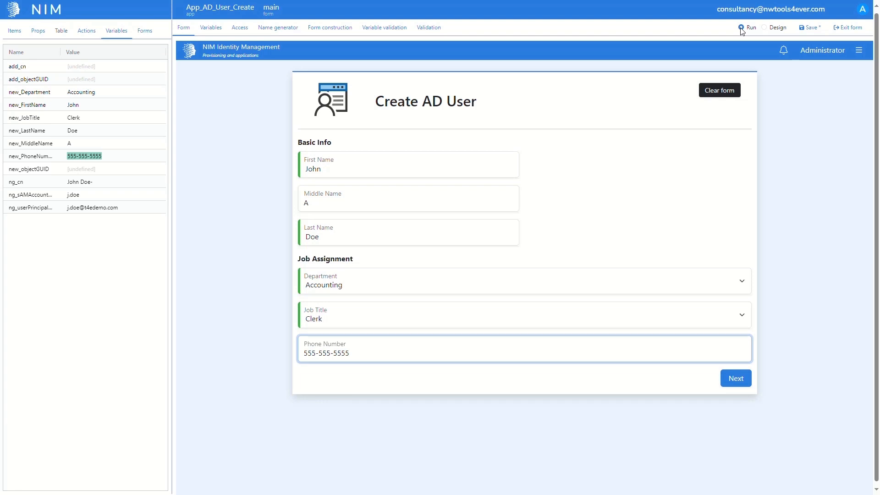
- Proceed to the name generation form and create the user with the generated names
left_click(729, 390)
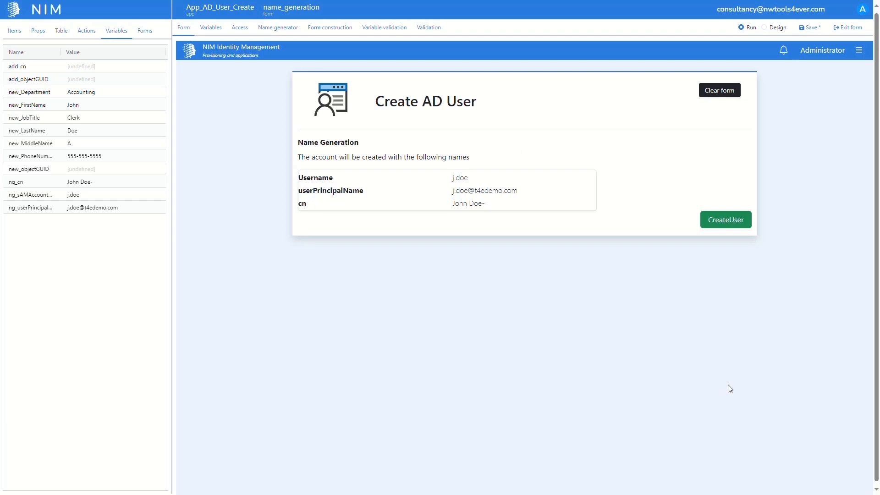
left_click(726, 228)
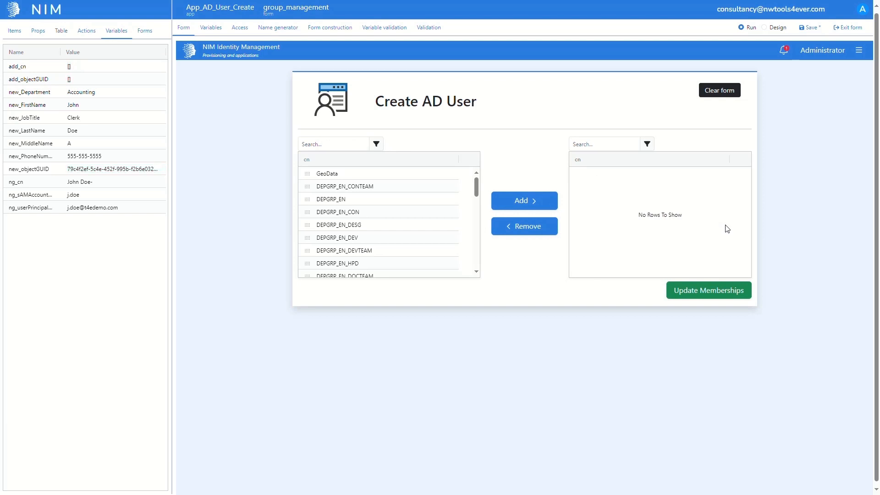
- Add the GeoData and DEPGRP_EN_DEVTEAM groups to the new user's selection and update the memberships
left_click(400, 178)
left_click(511, 203)
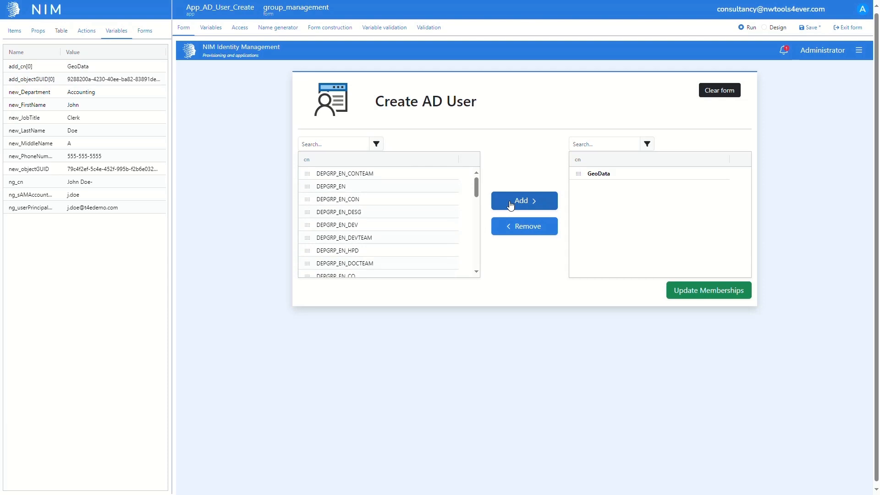
left_click(393, 236)
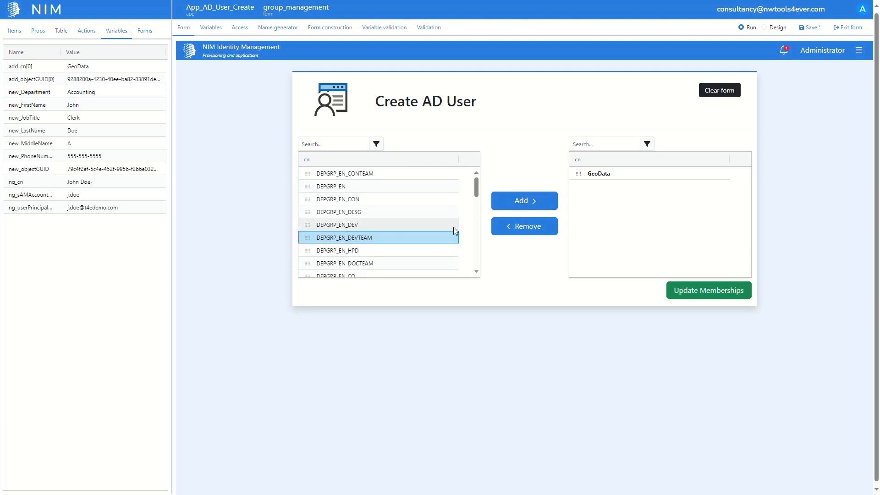
left_click(502, 209)
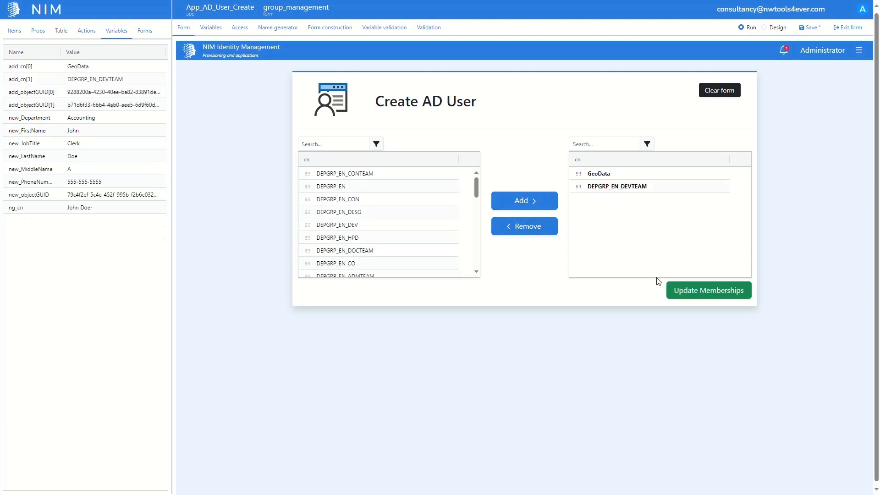
left_click(677, 289)
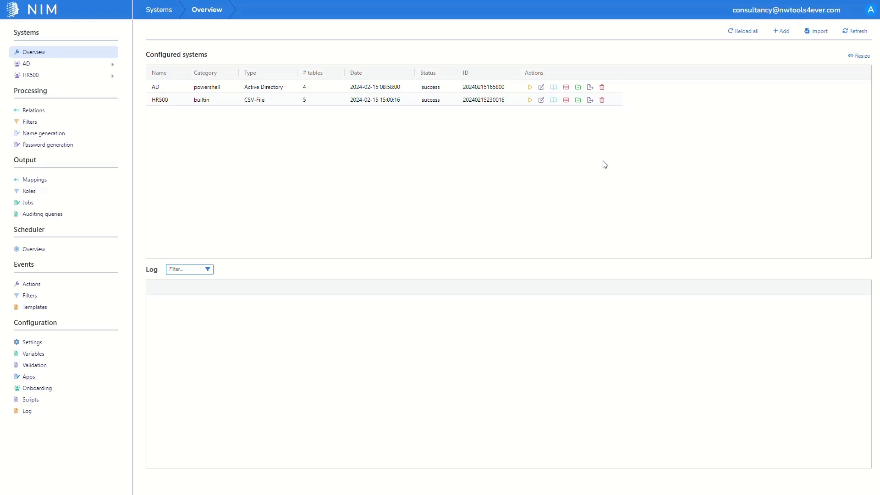
- Add a new configured system of the type internal and save it
left_click(790, 33)
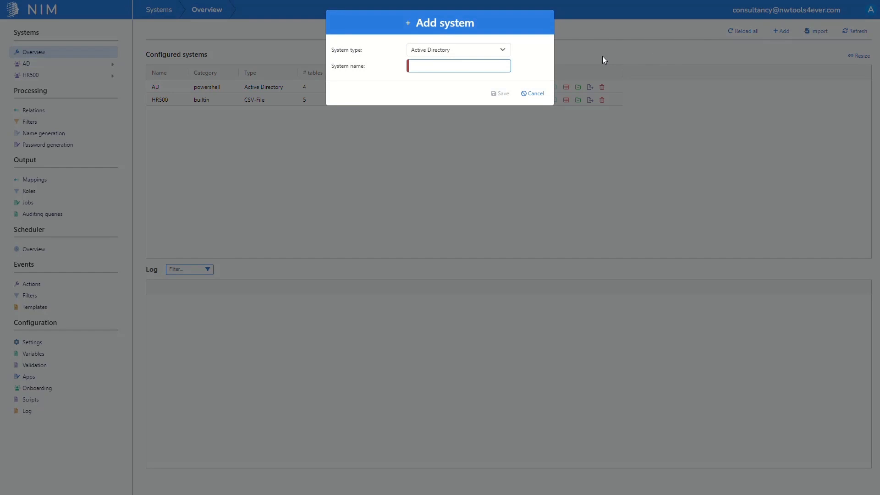
left_click(490, 51)
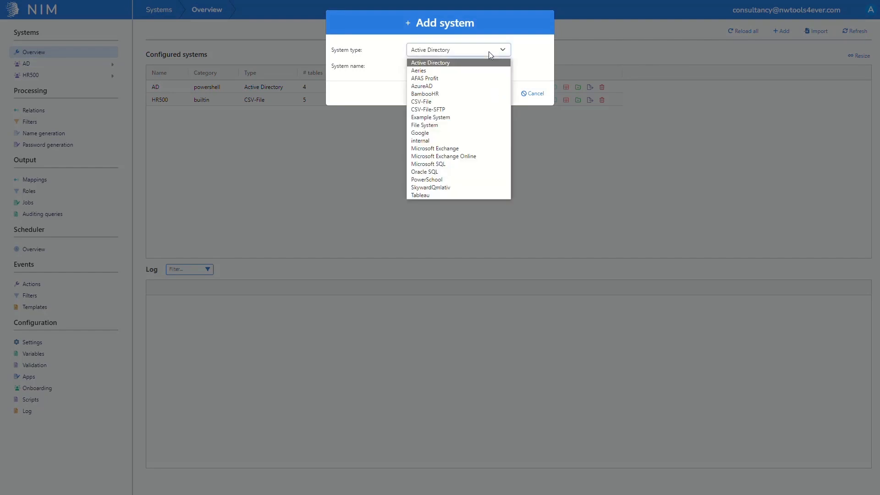
left_click(470, 141)
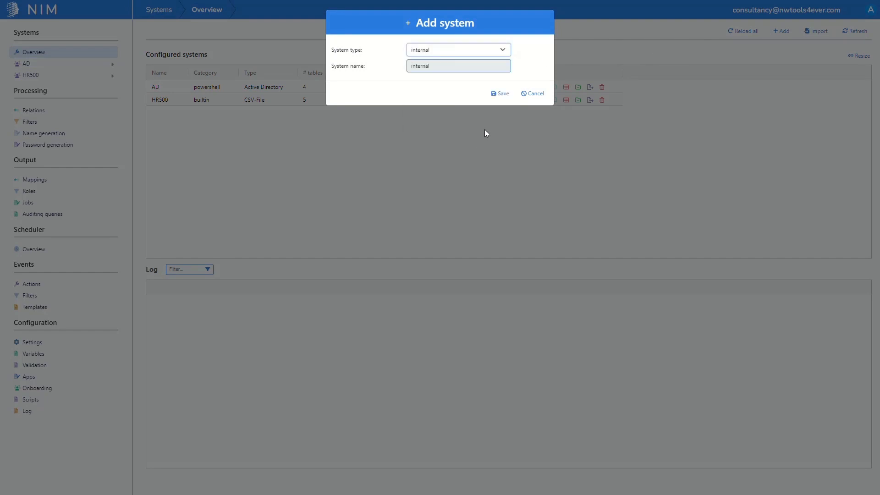
left_click(500, 94)
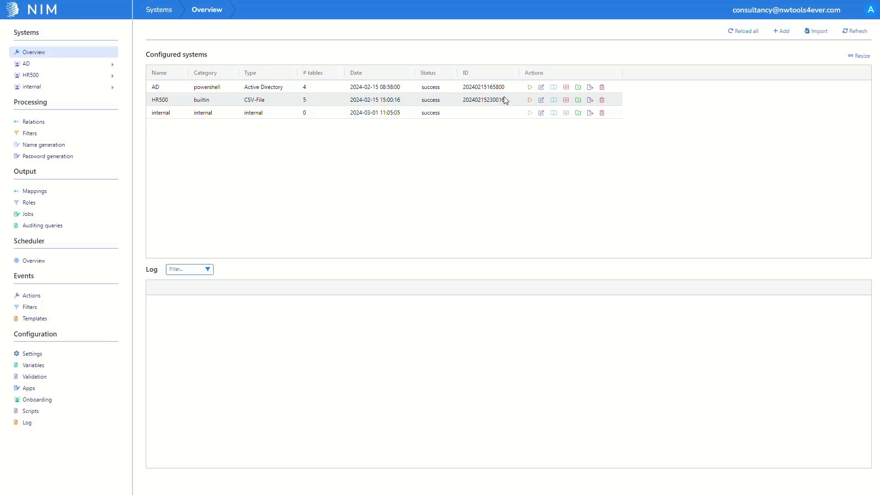
- Enable the Users, Groups and Memberships tables in the internal system's configuration and save it
left_click(542, 113)
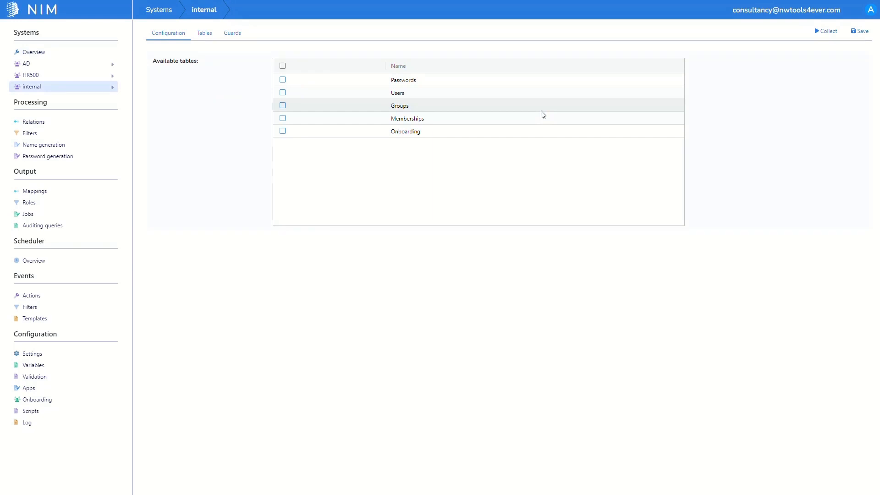
left_click(283, 93)
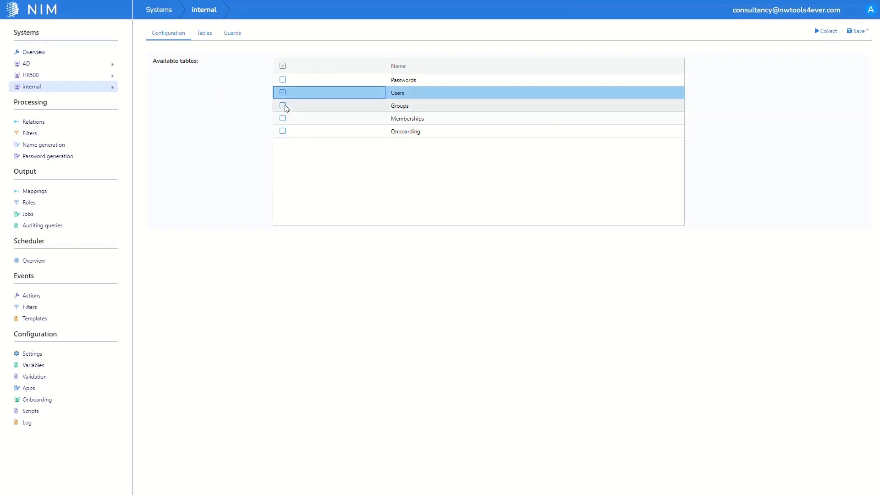
left_click(282, 105)
left_click(282, 118)
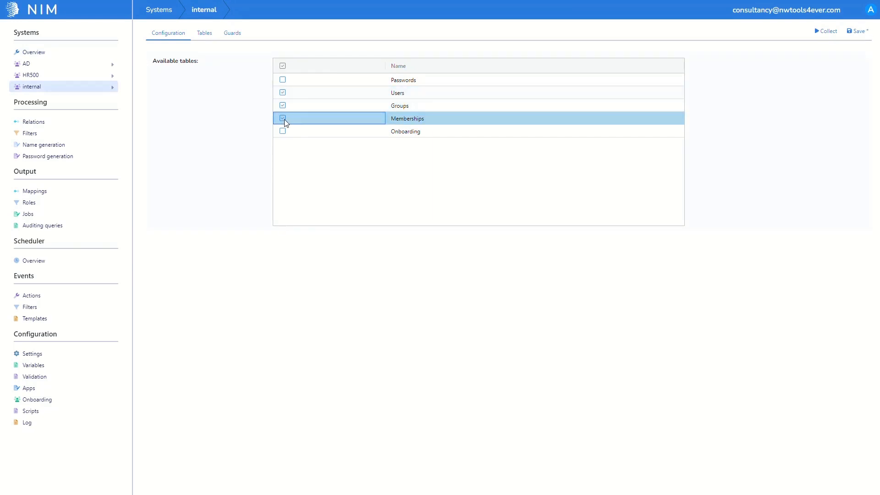
left_click(851, 33)
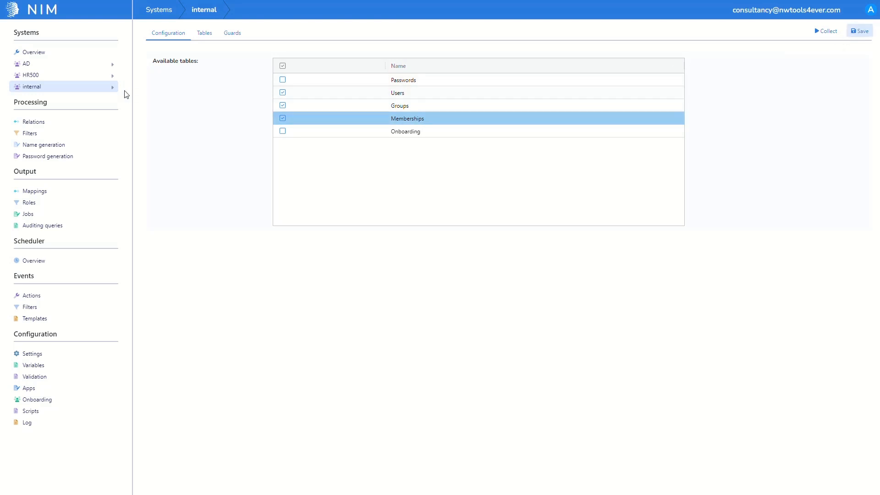
- Relate the internal memberships table's AccountID to the groups and users tables, and its GroupID to the groups table
left_click(113, 89)
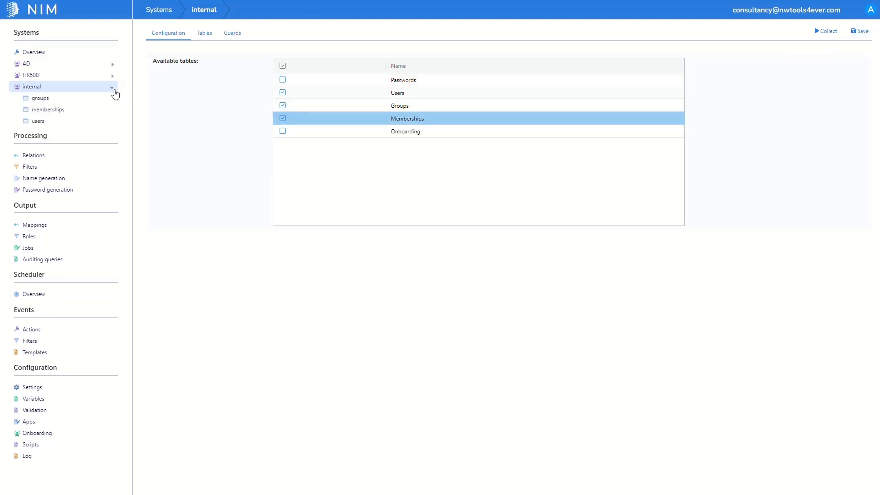
left_click(76, 113)
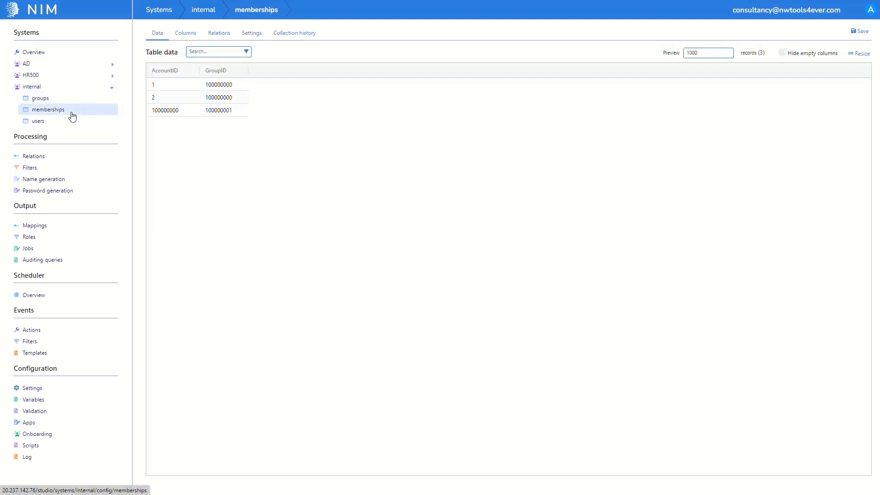
left_click(226, 36)
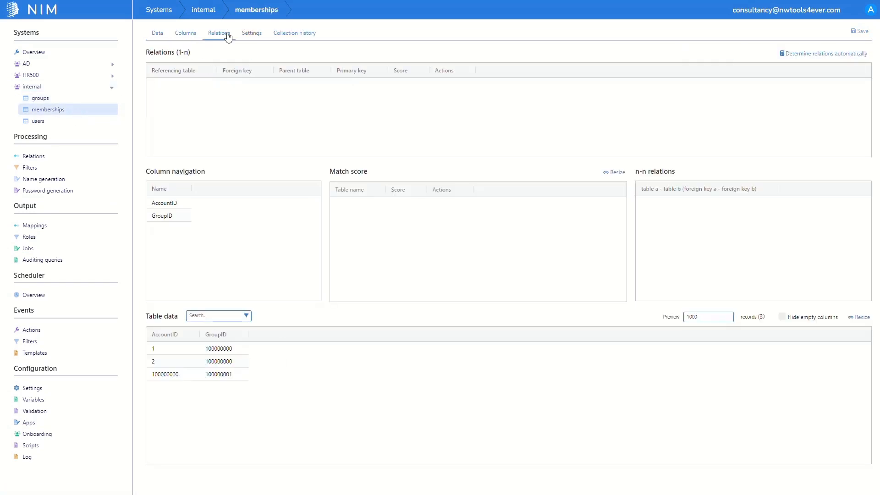
left_click(179, 205)
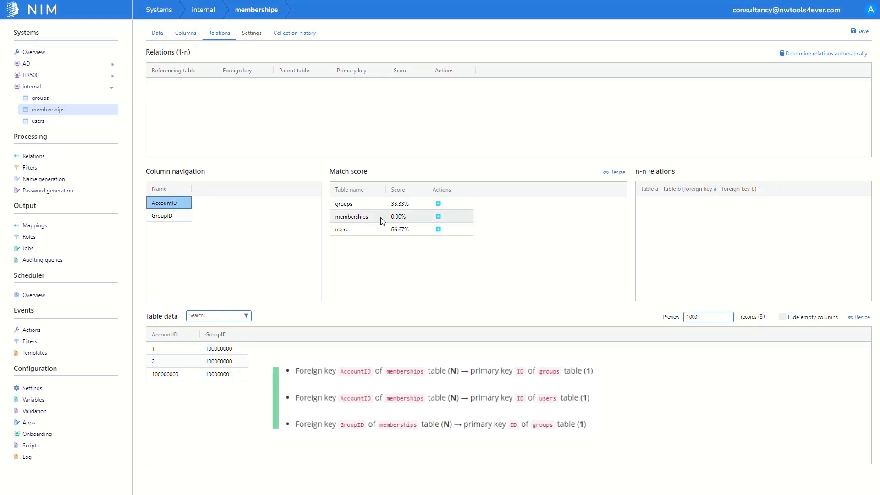
left_click(438, 204)
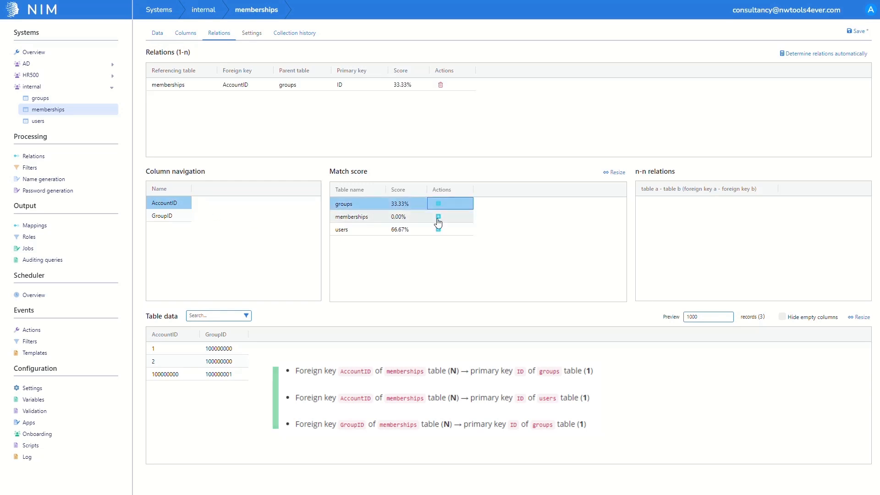
left_click(438, 229)
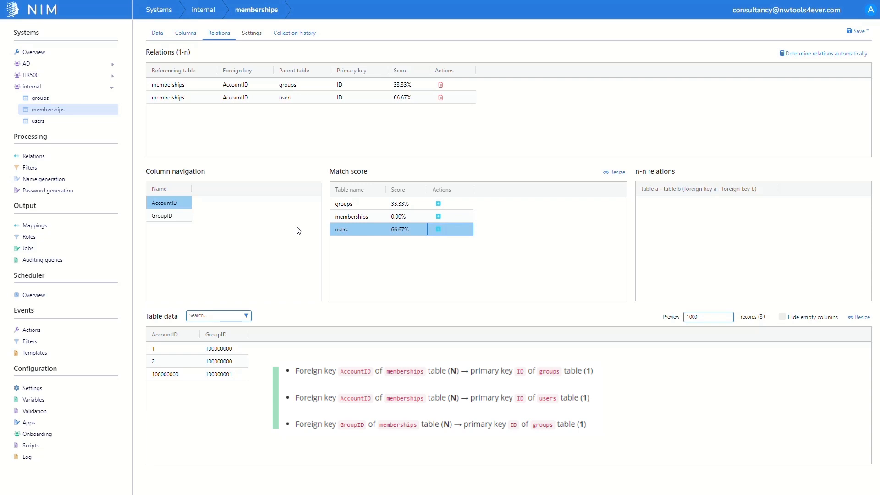
left_click(176, 217)
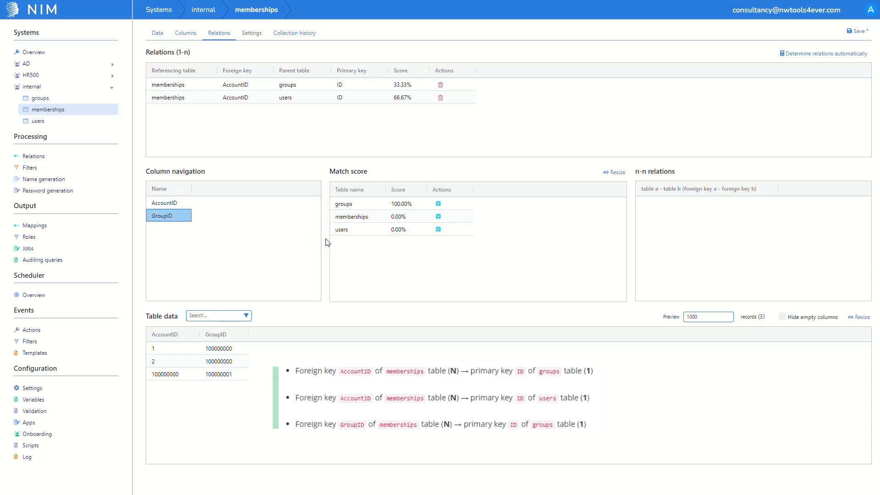
left_click(440, 207)
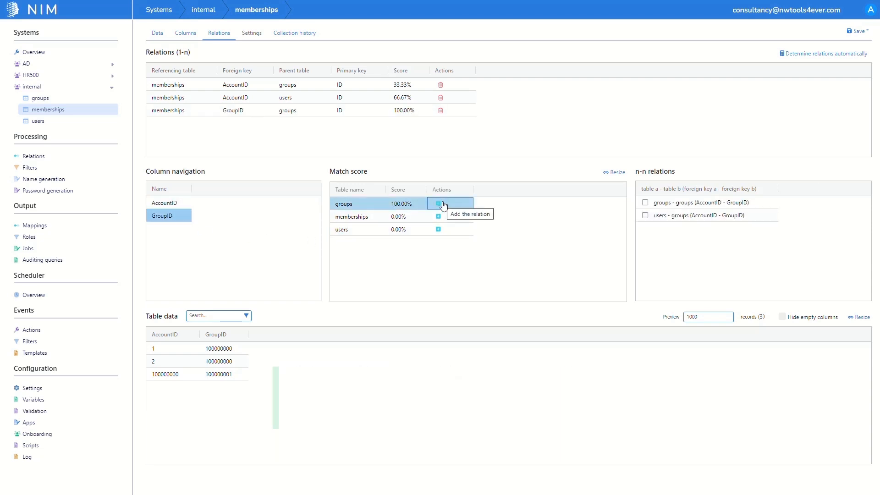
- Enable the groups - groups and users - groups n-n relations of the memberships table and save the relations
left_click(645, 202)
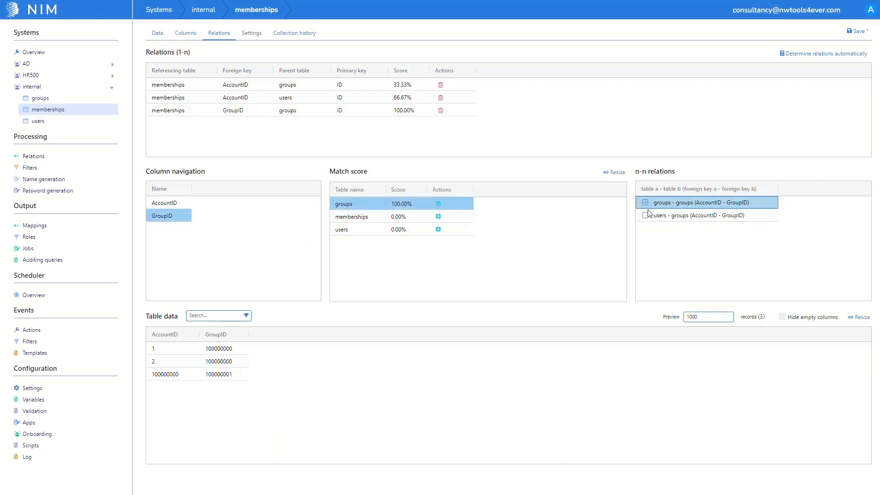
left_click(645, 215)
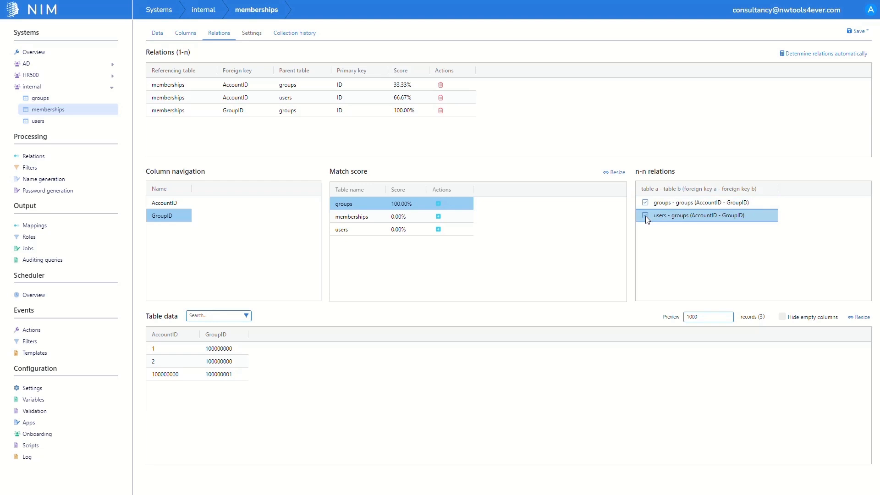
left_click(849, 33)
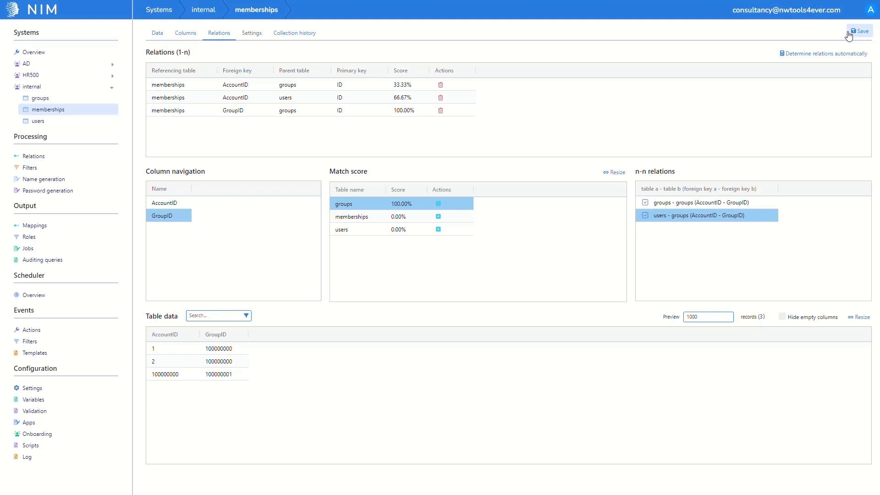
- Set side A of a new inter-system relation to the employee_id column of the HR500 employees table
left_click(72, 155)
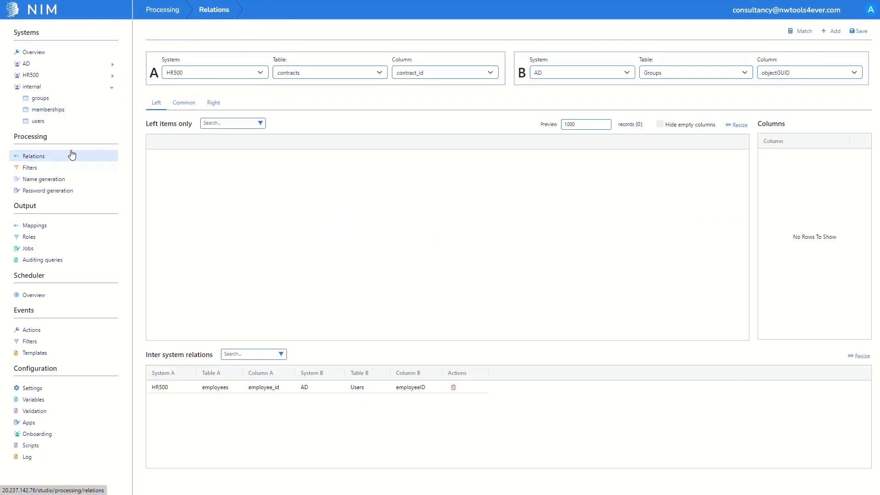
left_click(322, 74)
left_click(351, 97)
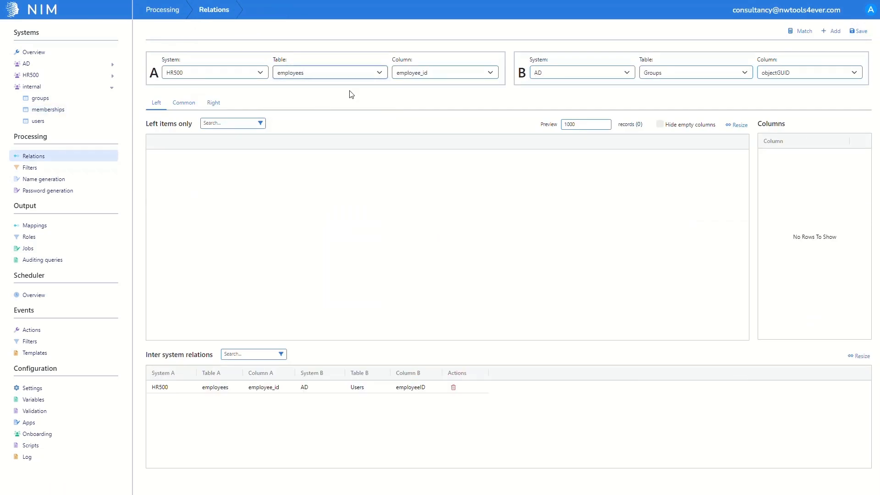
left_click(398, 76)
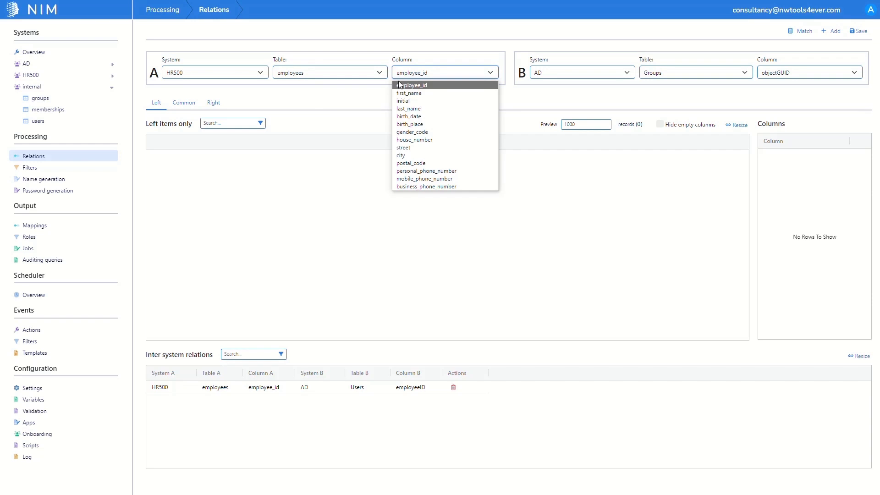
left_click(399, 85)
- Set side B of the inter-system relation to the ExternalID column of the internal users table
left_click(568, 74)
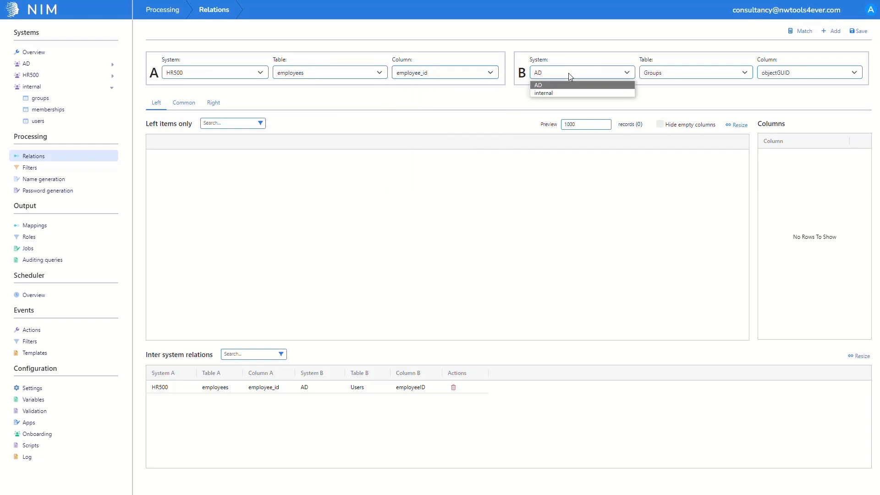
left_click(557, 92)
left_click(696, 73)
left_click(678, 100)
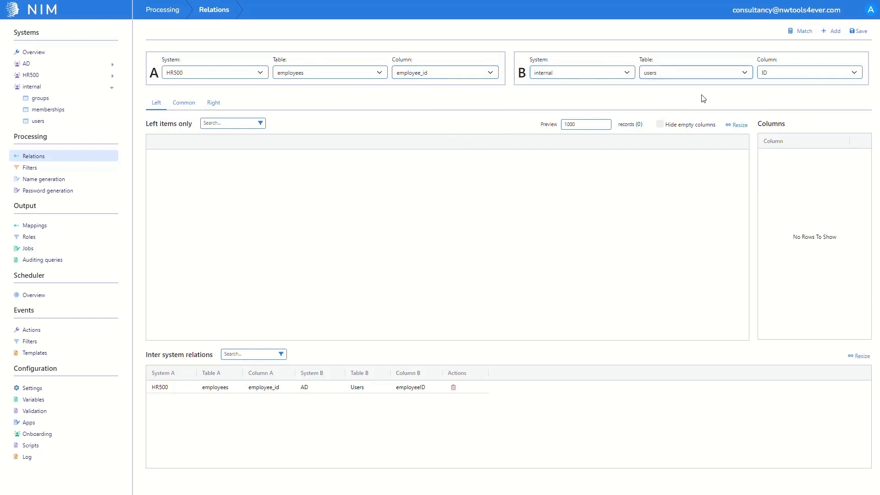
left_click(774, 73)
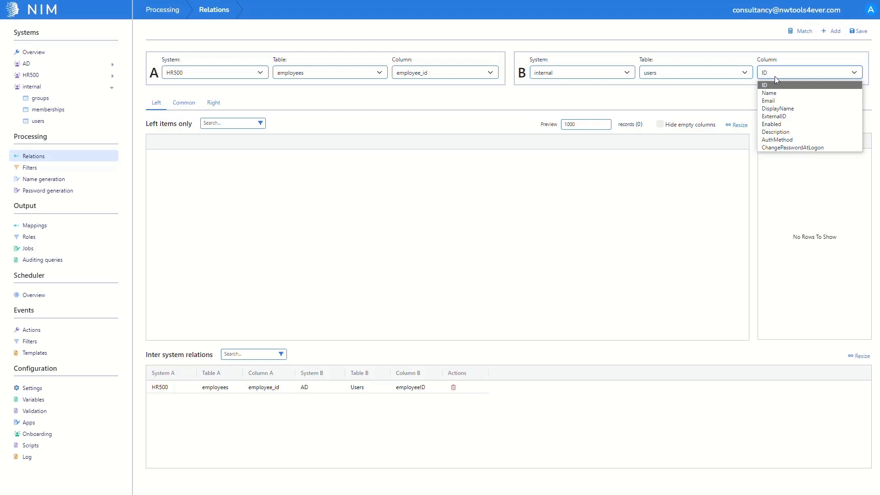
left_click(785, 117)
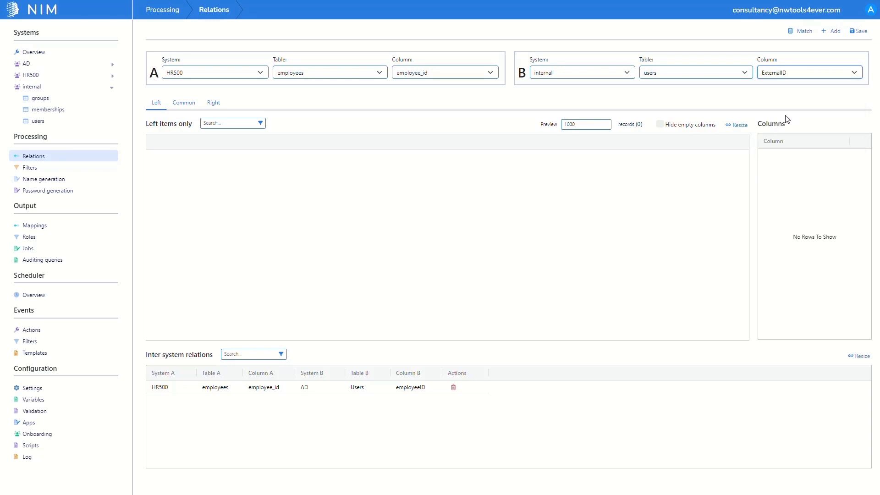
- Match the HR500 employees with the internal users, then add and save the inter-system relation
left_click(797, 31)
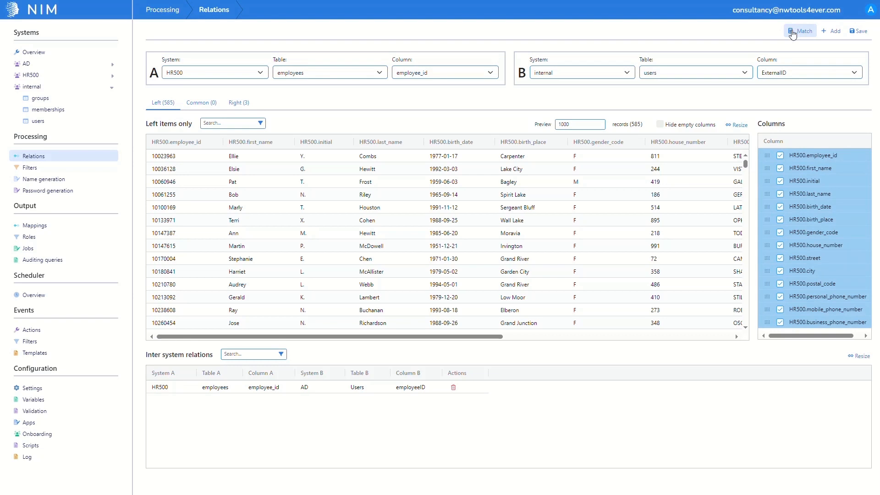
left_click(829, 32)
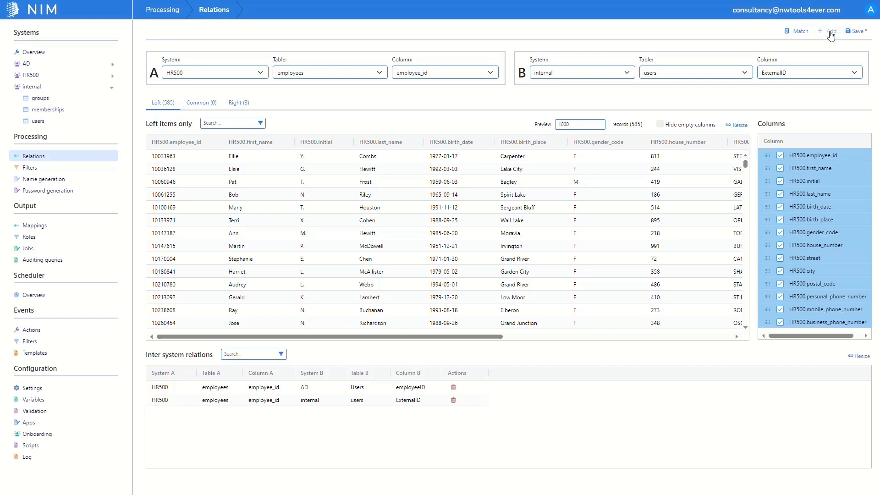
left_click(856, 32)
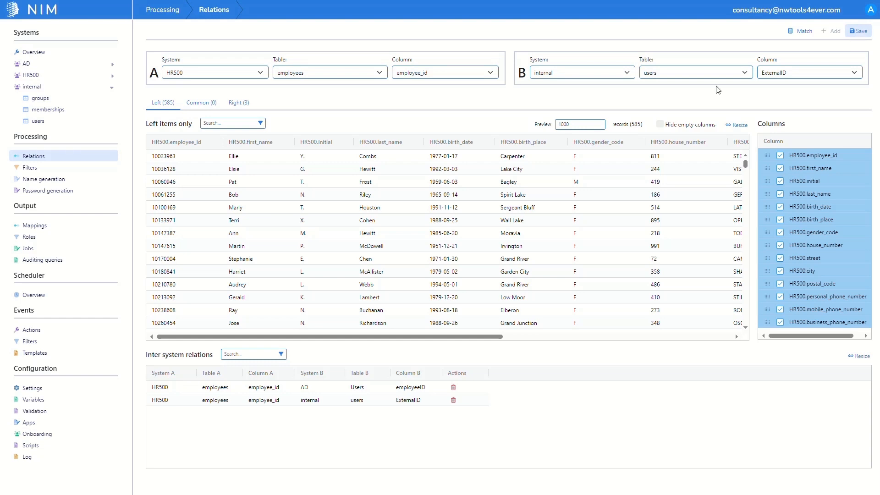
- Create a new processing filter named HR500_internal_User_Create
left_click(70, 167)
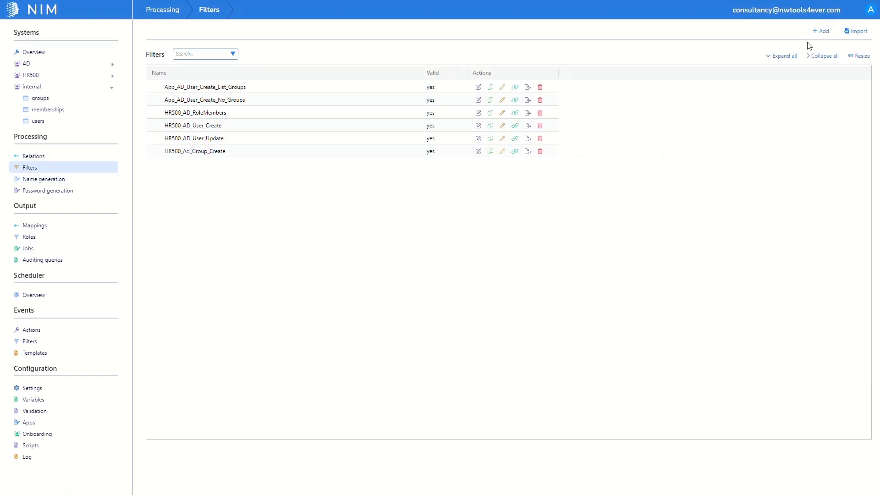
left_click(819, 31)
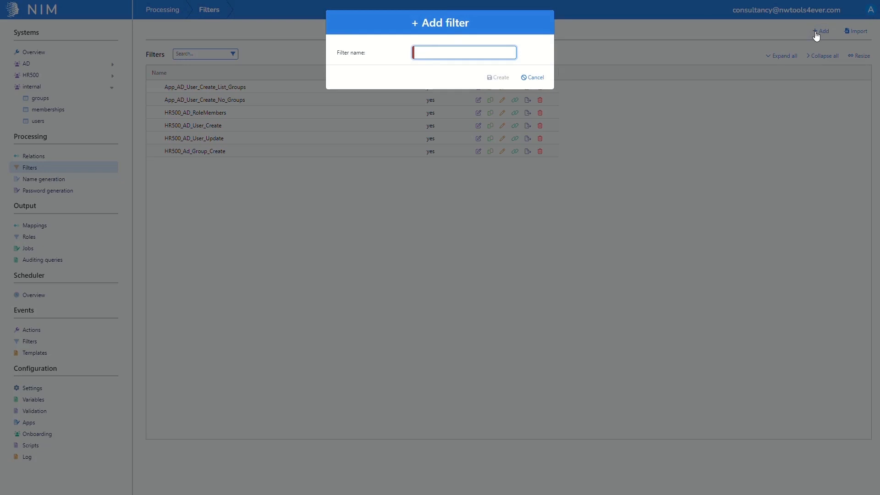
type("HR500_internal_User_Create")
left_click(498, 78)
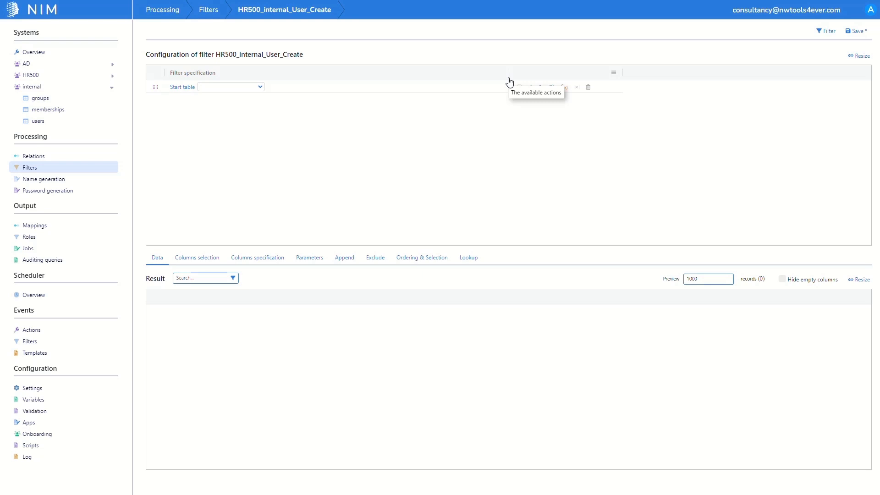
- Set the filter's start table to HR500.employees with no related internal.users and run the filter
left_click(550, 88)
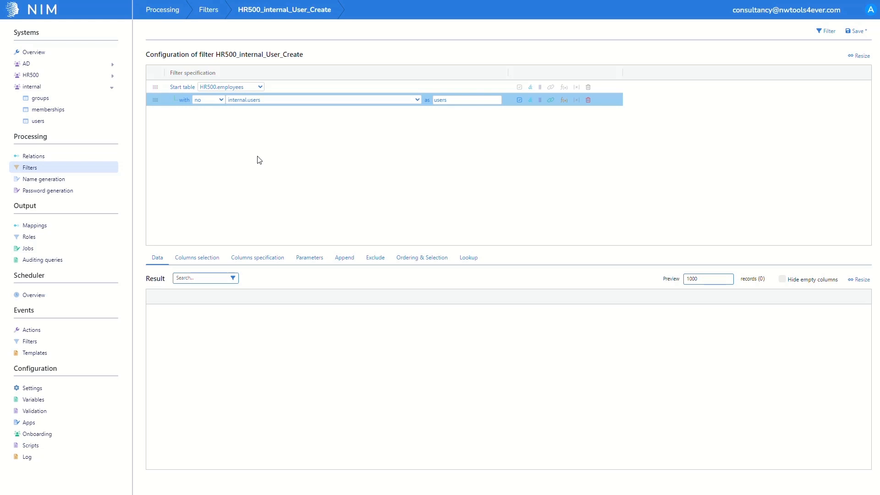
left_click(825, 32)
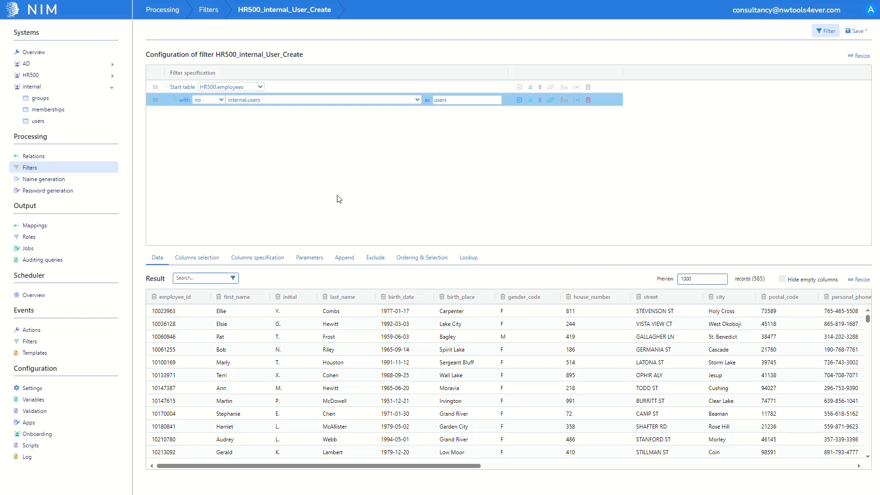
- Deselect all users columns in the filter's column selection and save the filter
left_click(214, 256)
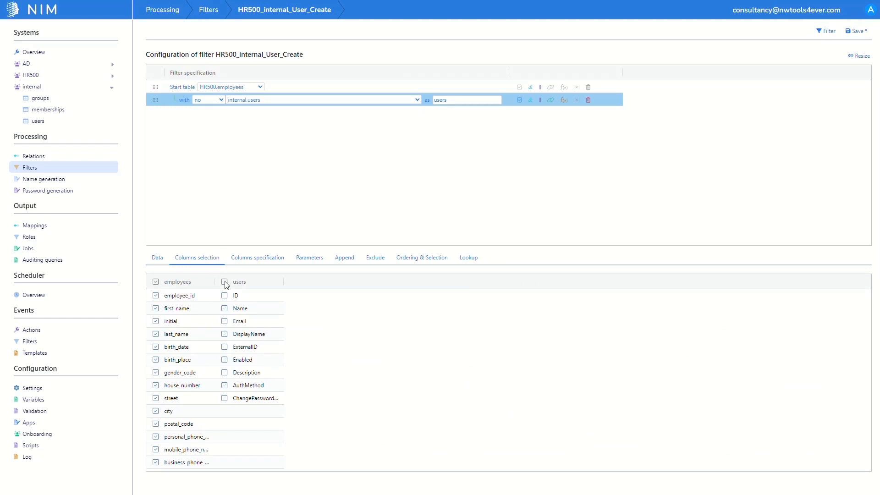
left_click(855, 33)
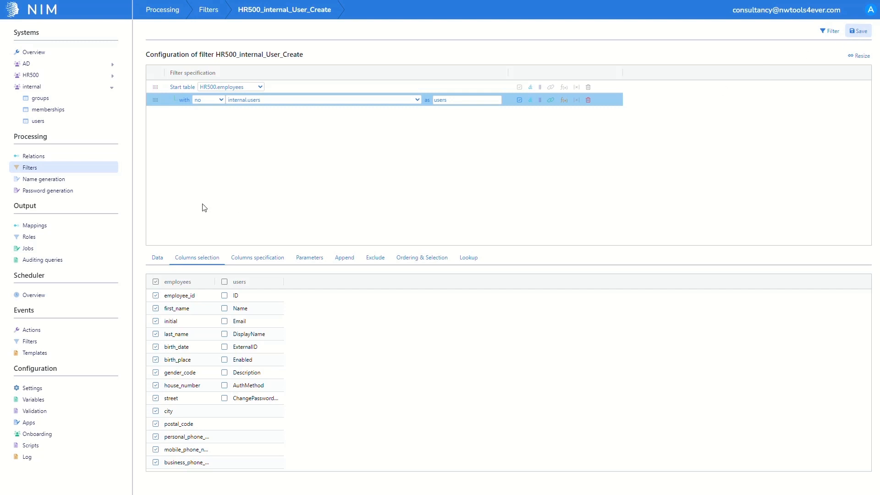
- Create a name generator named ng_internal and base it on the HR500_internal_User_Create filter
left_click(49, 182)
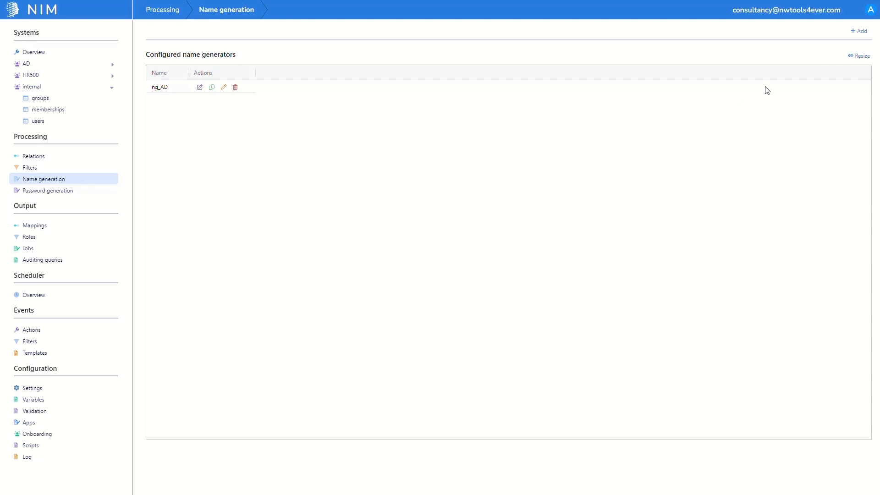
left_click(863, 35)
type("ng")
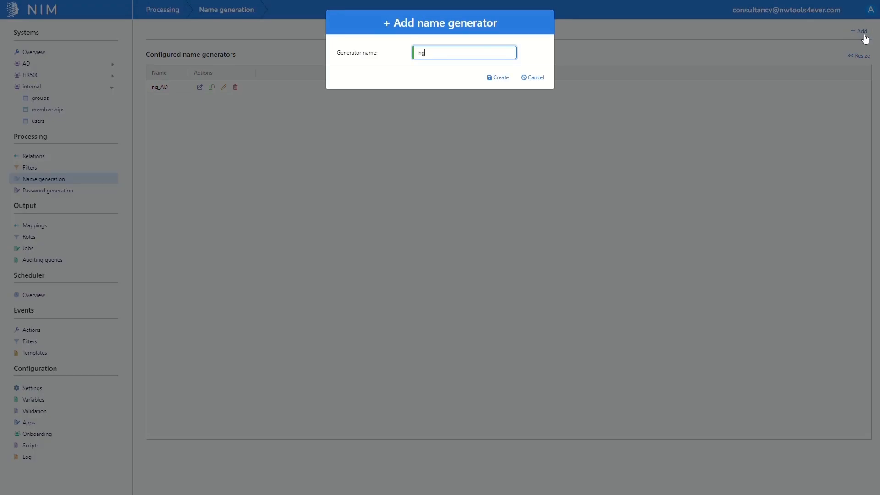
type("_internal")
left_click(492, 79)
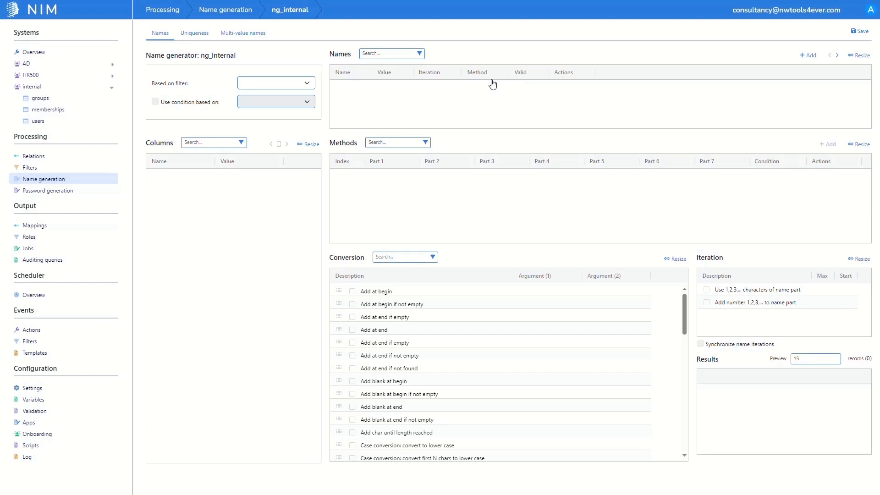
left_click(303, 86)
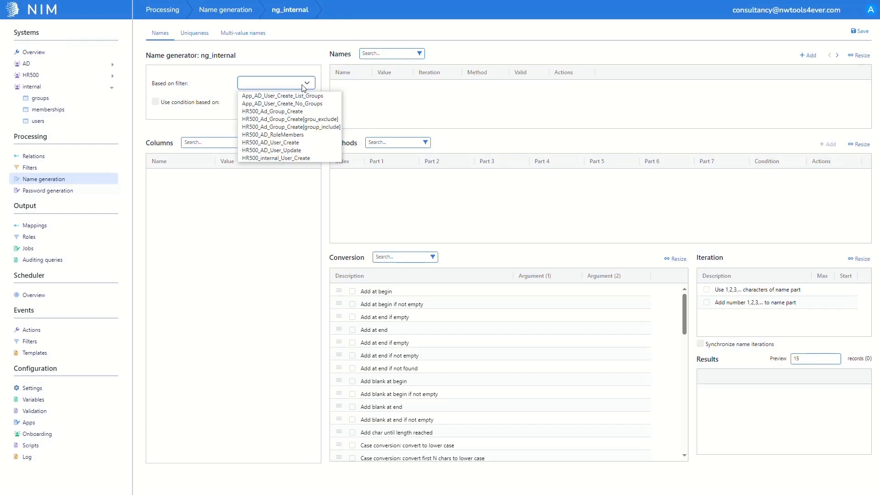
left_click(289, 157)
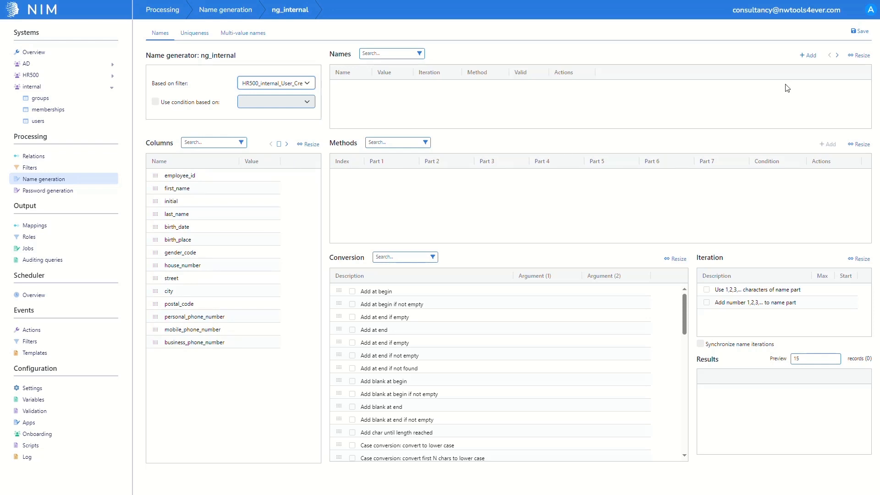
- Add a generated name called ng_internalUsername to the ng_internal generator
left_click(817, 61)
type("ng_inter")
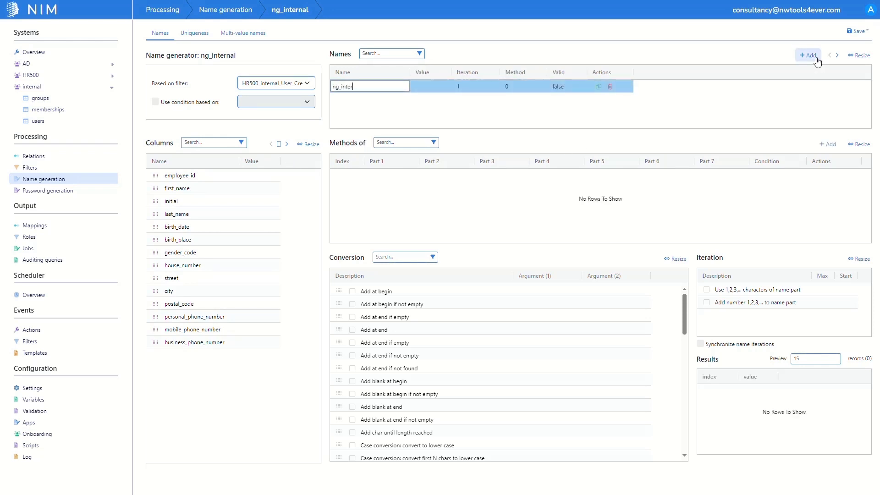
type("nalUsername")
key("Return")
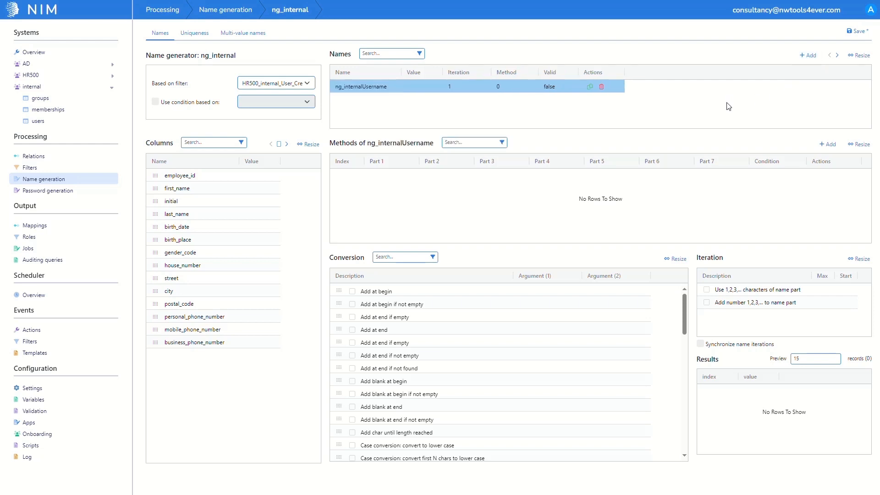
- Add a method to ng_internalUsername that combines first_name, last_name and employee_id, and save the name generator
left_click(820, 147)
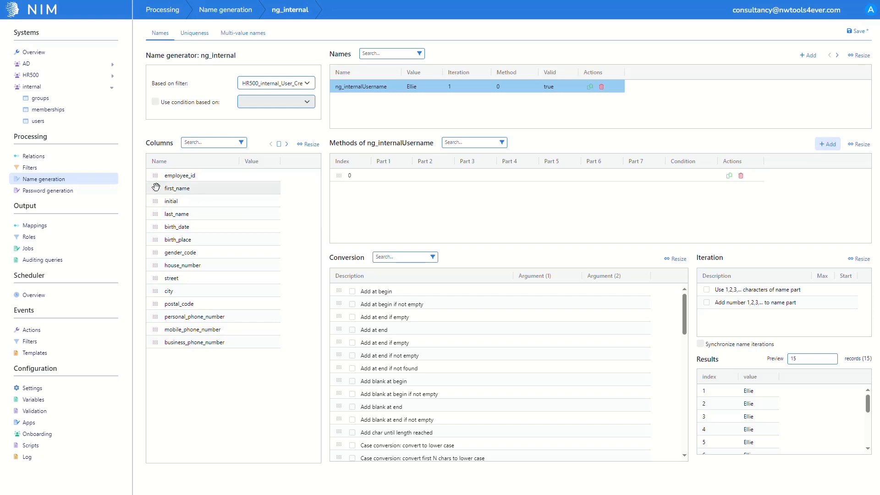
left_click_drag(158, 188, 373, 176)
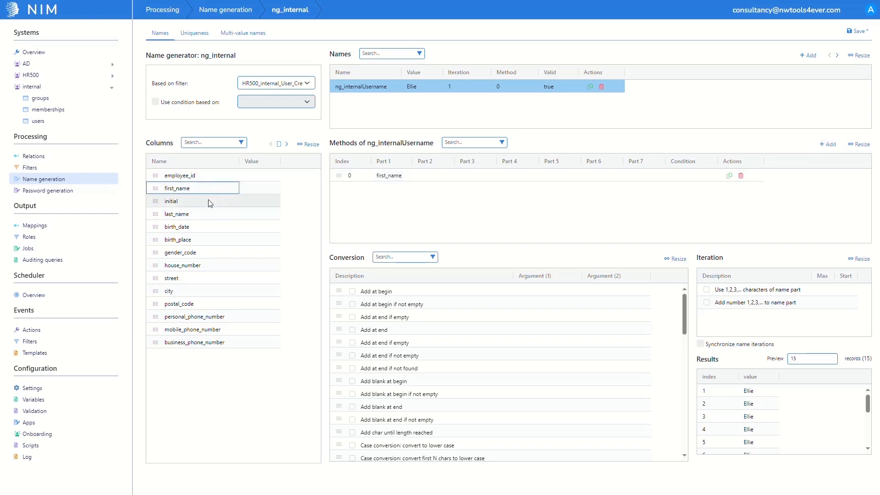
left_click_drag(158, 215, 429, 177)
left_click_drag(155, 176, 464, 177)
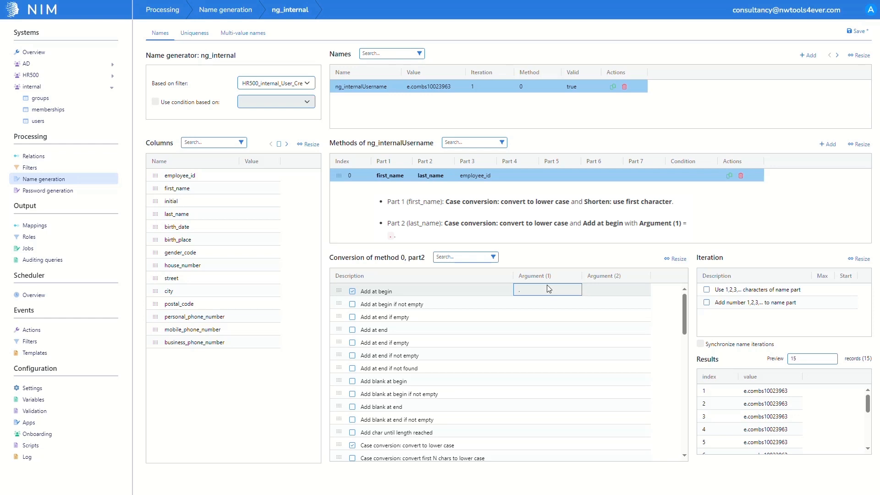
left_click(849, 32)
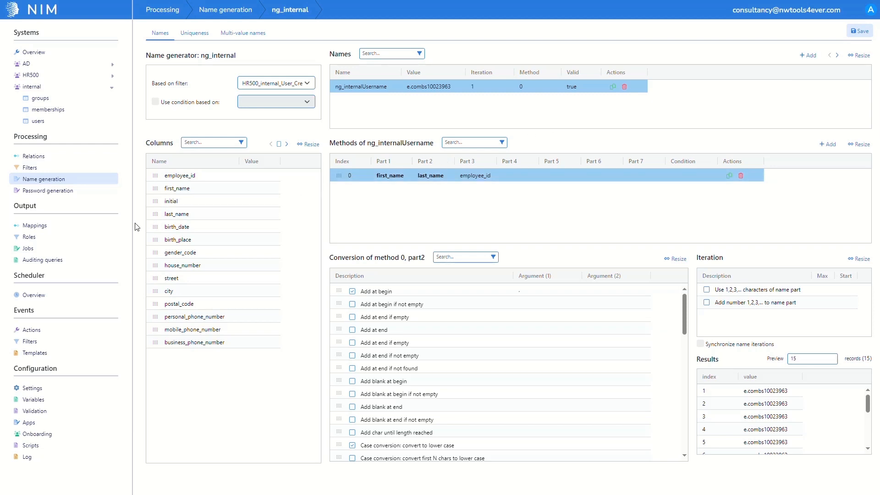
- Add an output mapping named internal_user_create for the internal system, target users and function user_create
left_click(113, 230)
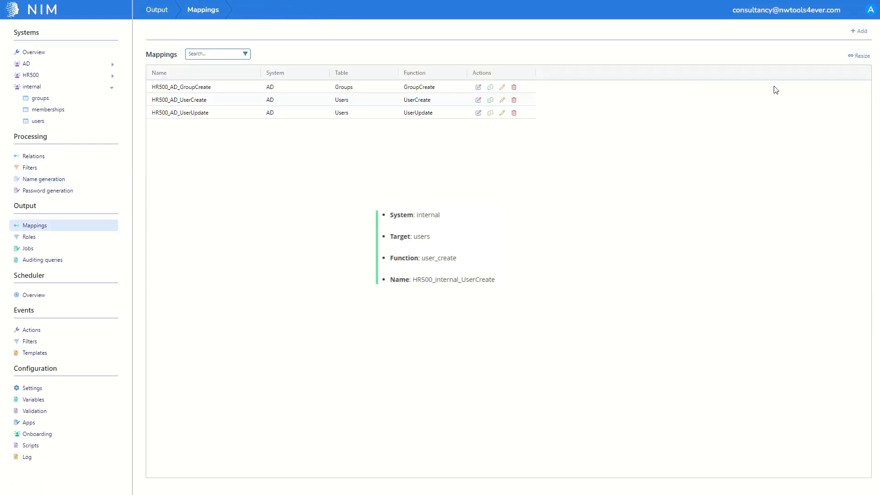
left_click(858, 32)
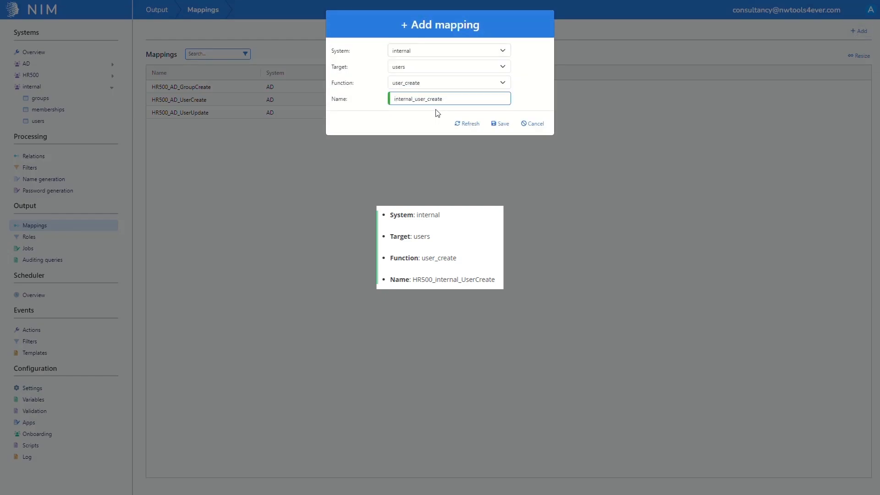
left_click(501, 124)
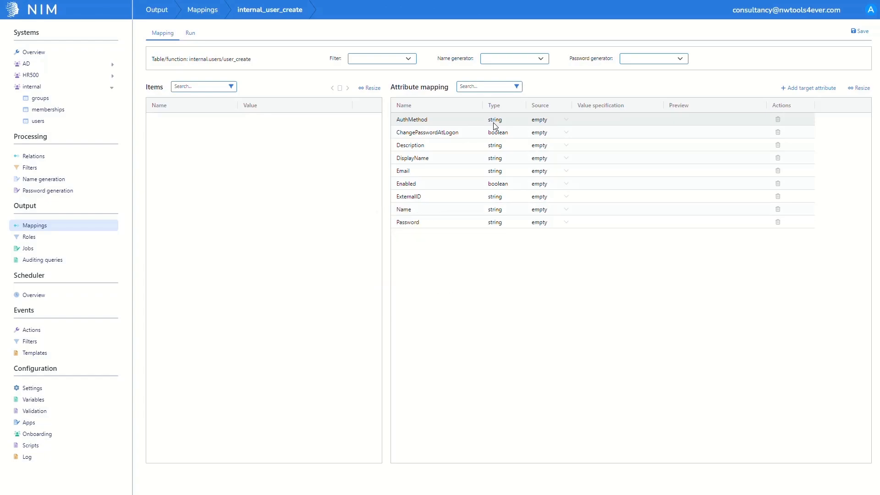
- Set the mapping's filter to HR500_internal_User_Create and its name generator to ng_internal, then preview an employee record and save the mapping
left_click(406, 60)
left_click(397, 135)
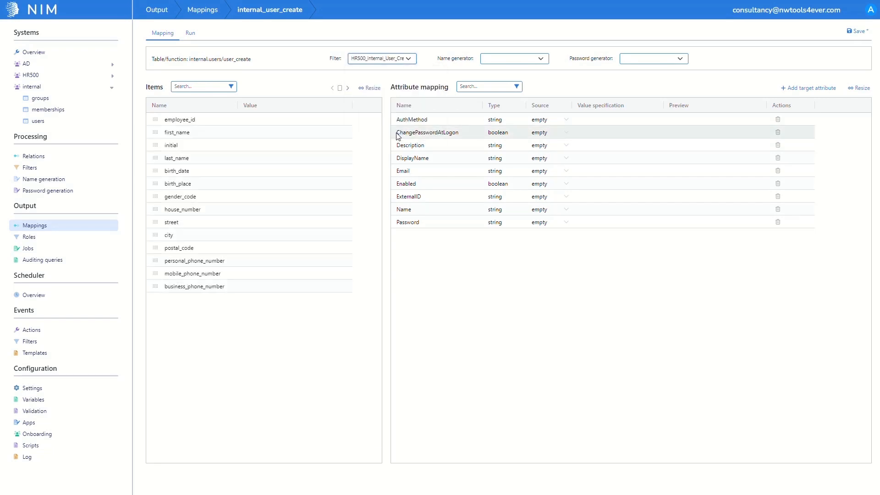
left_click(521, 61)
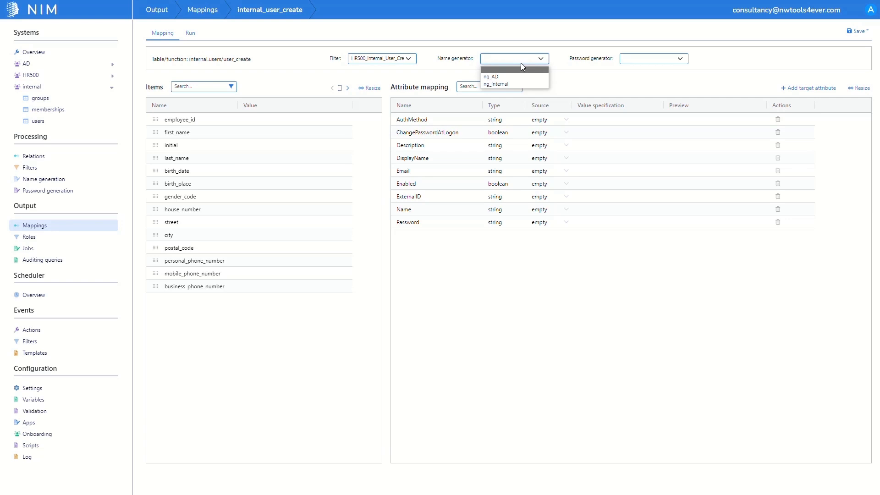
left_click(510, 84)
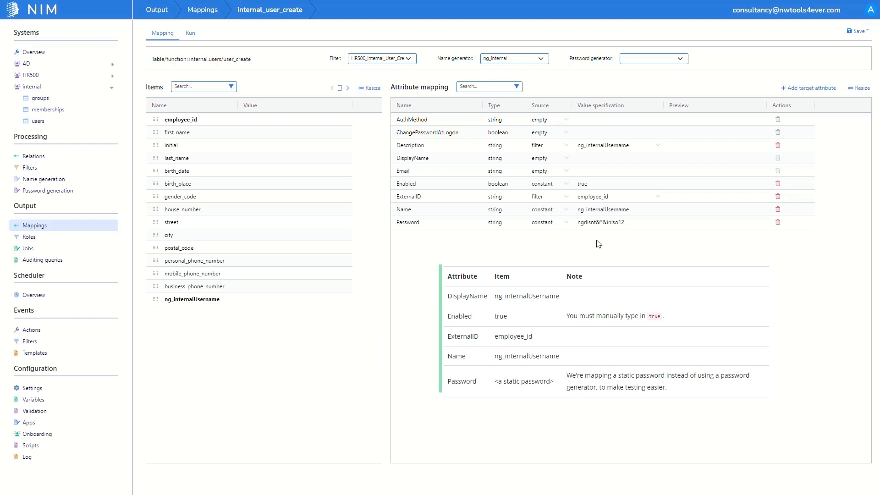
left_click(348, 89)
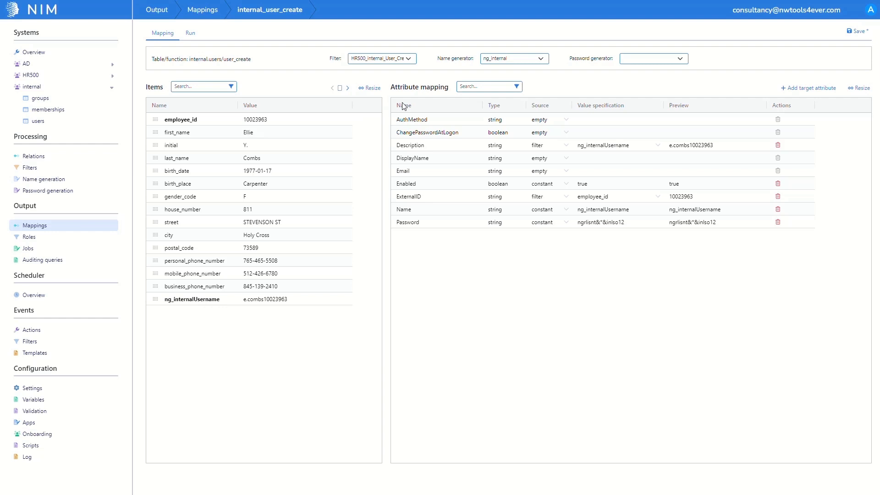
left_click(854, 35)
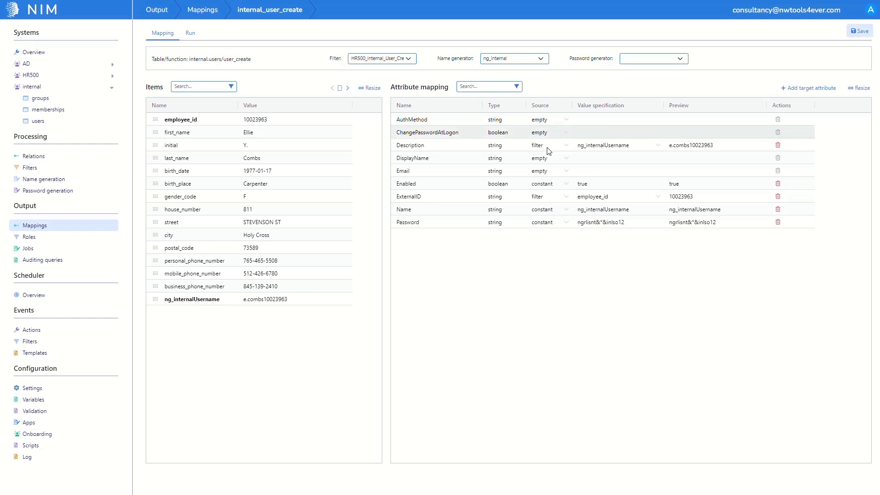
- Create a new output job named HR500_internal
left_click(89, 252)
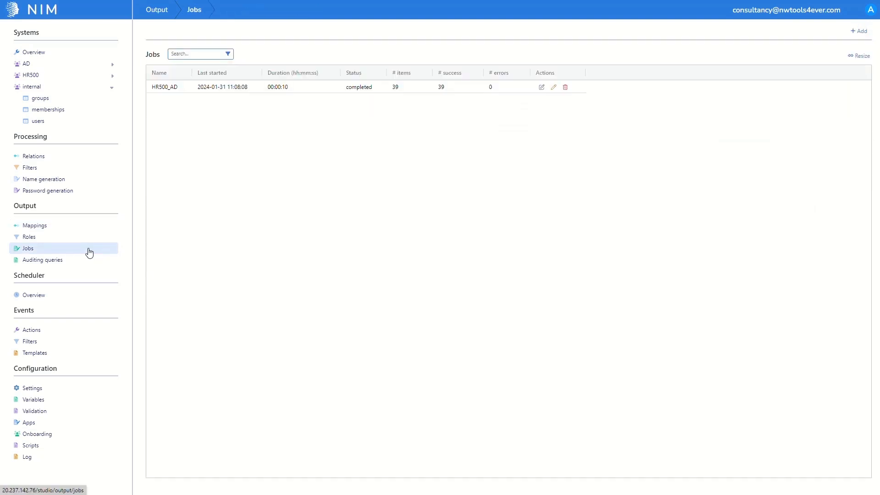
left_click(851, 33)
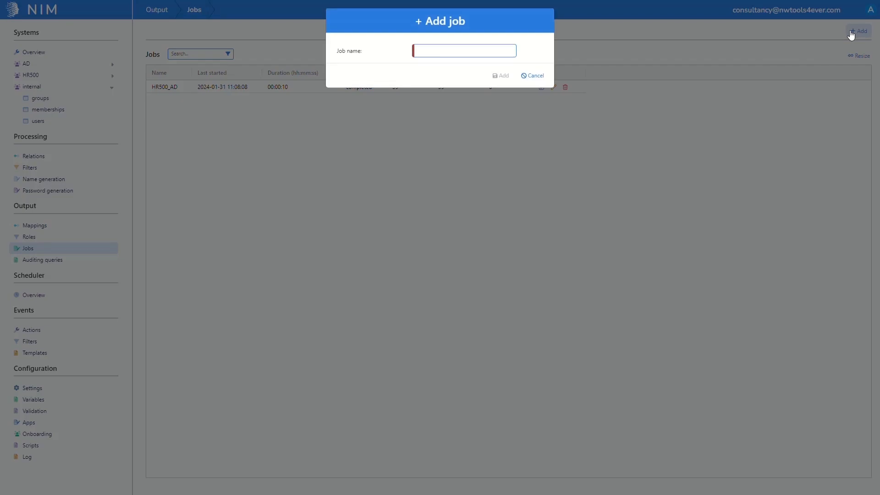
type("HR500_internal")
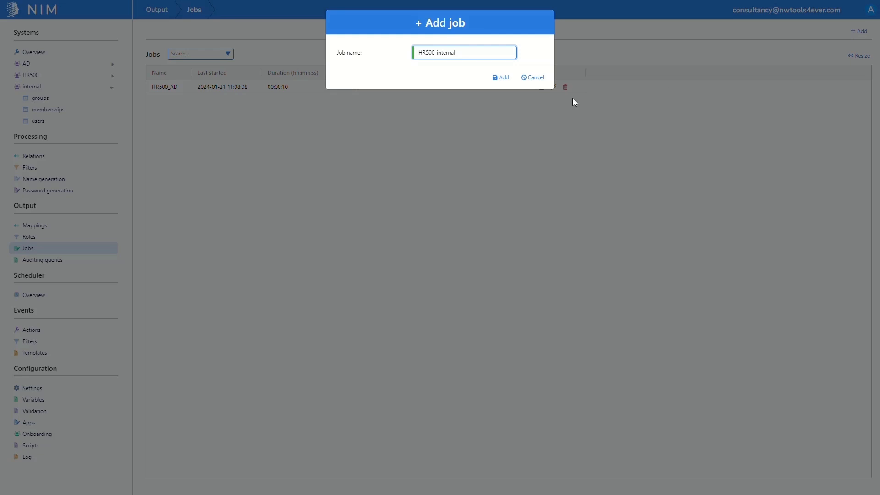
left_click(495, 78)
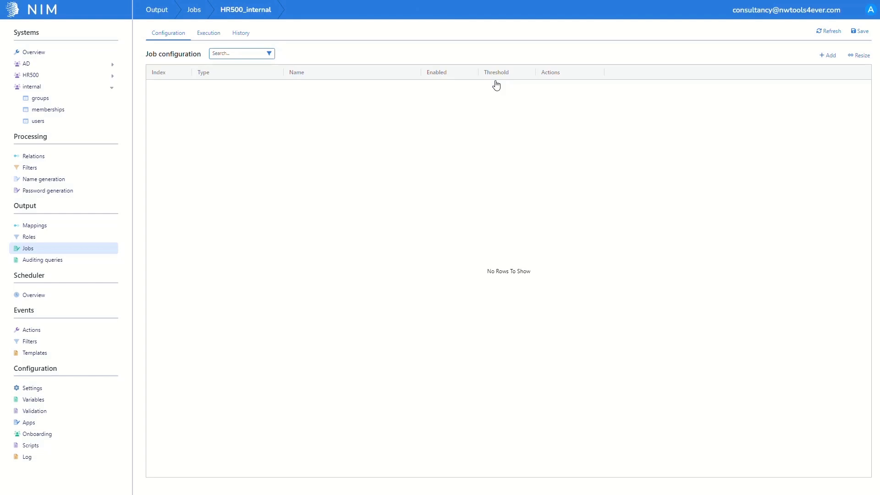
- Add a crud item for the internal_user_create mapping with a threshold of 1000 to the job and save it
left_click(822, 55)
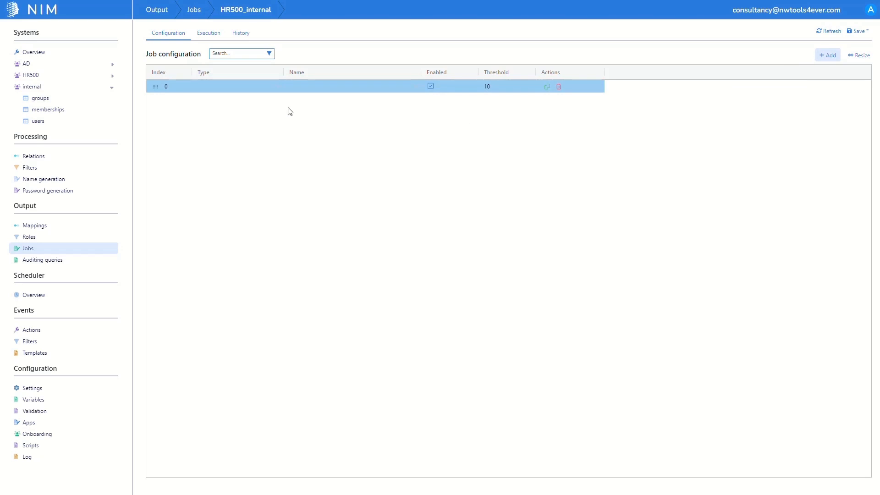
left_click(219, 84)
left_click(220, 85)
left_click(218, 98)
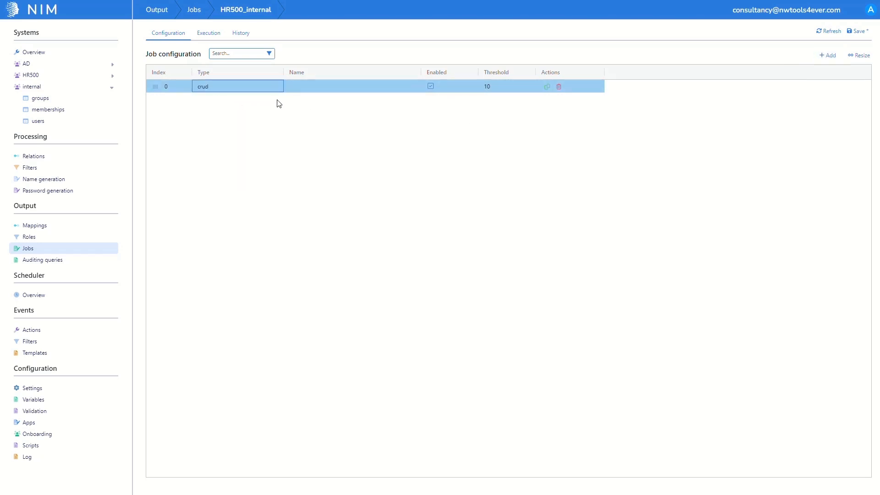
left_click(336, 84)
left_click(336, 87)
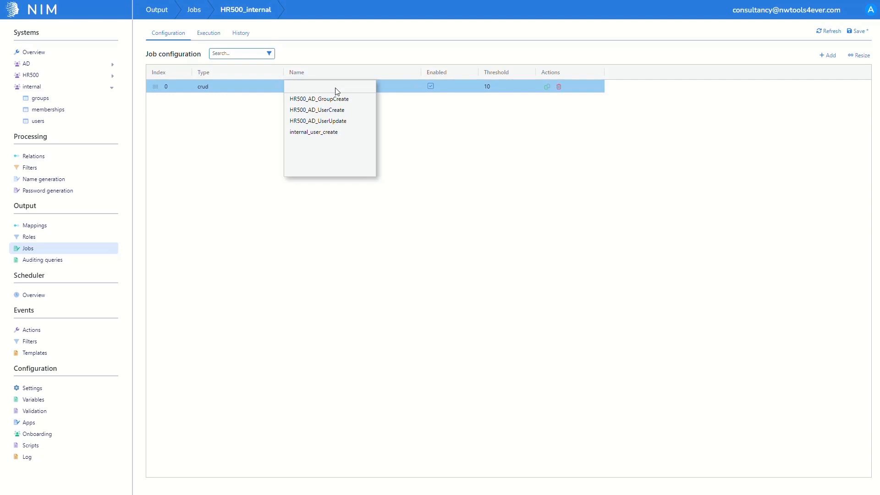
left_click(334, 133)
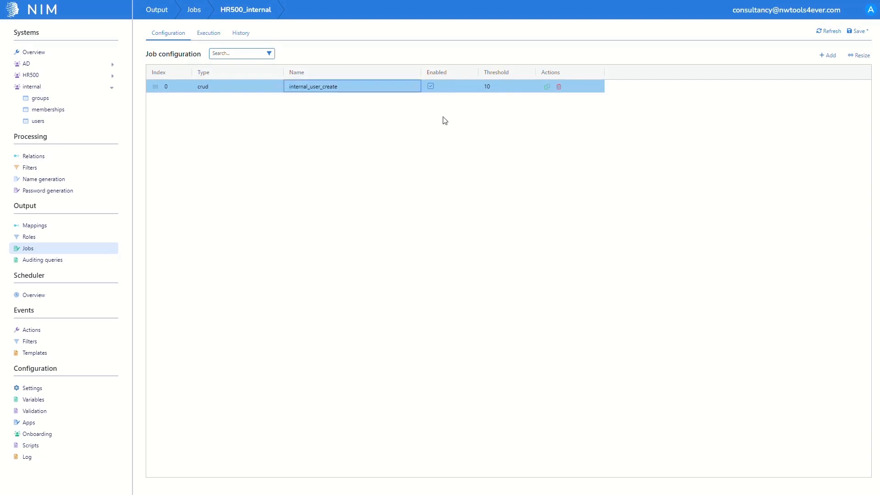
left_click(518, 87)
type("1000")
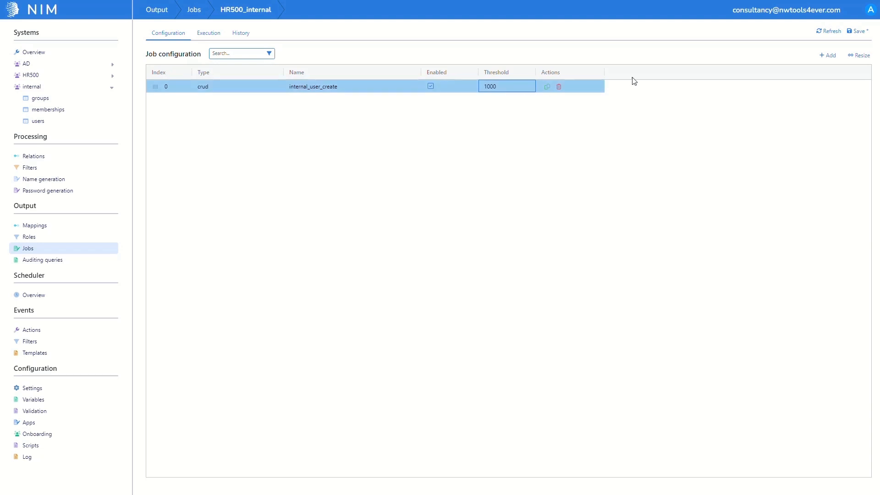
left_click(862, 33)
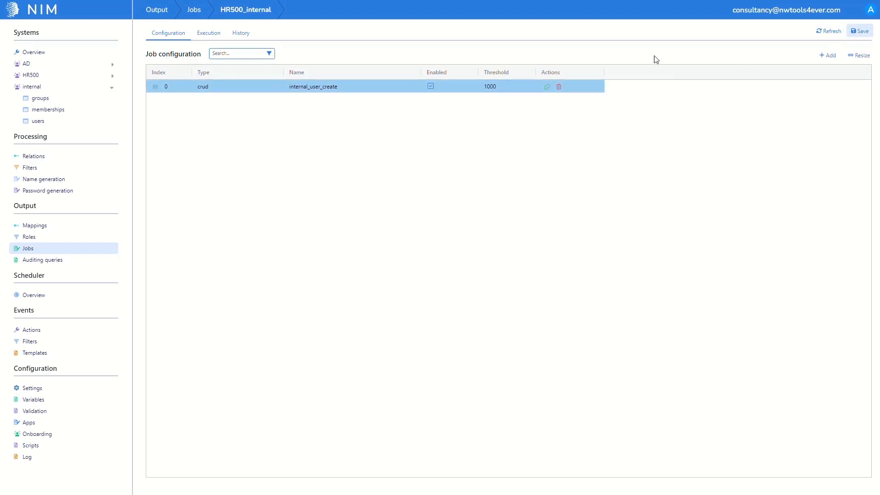
- Evaluate the HR500_internal job
left_click(205, 40)
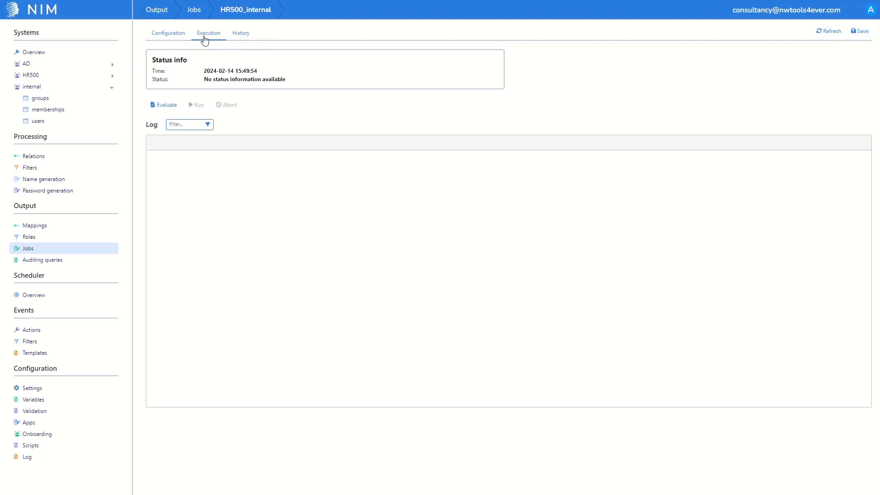
left_click(167, 105)
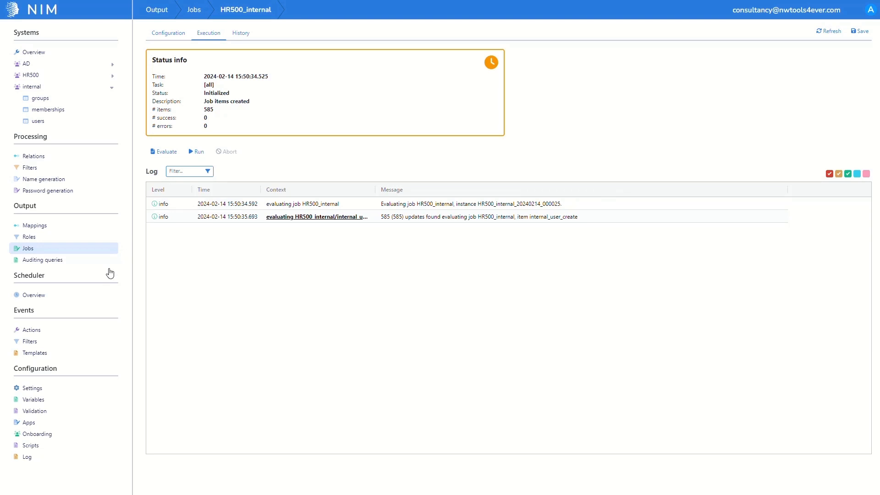
- Create a sync schedule named HR500_internal in the scheduler and turn off its evaluation stage
left_click(75, 294)
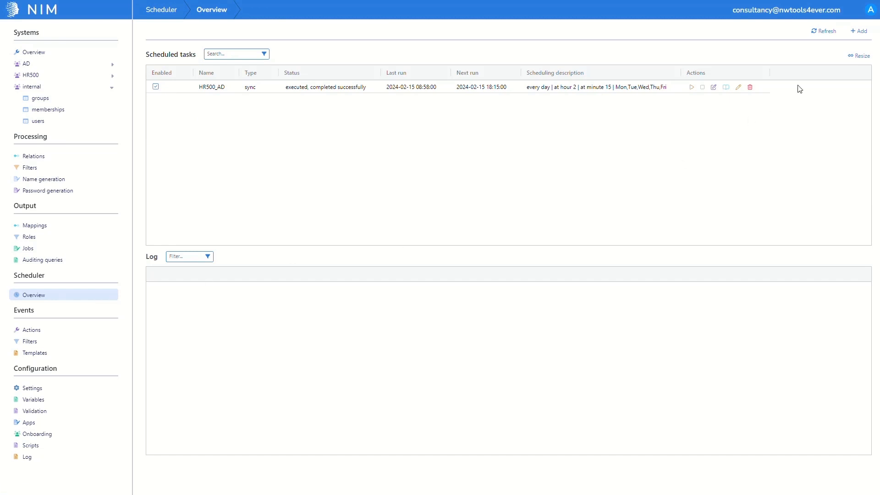
left_click(856, 32)
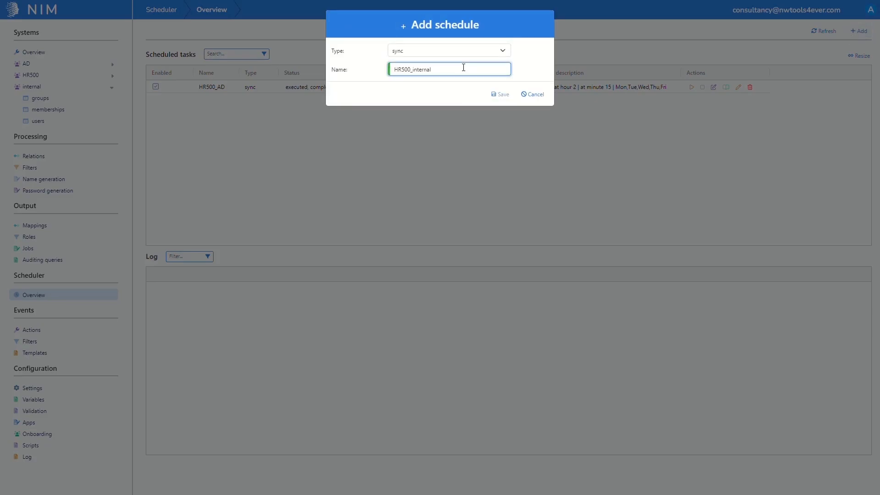
key("Return")
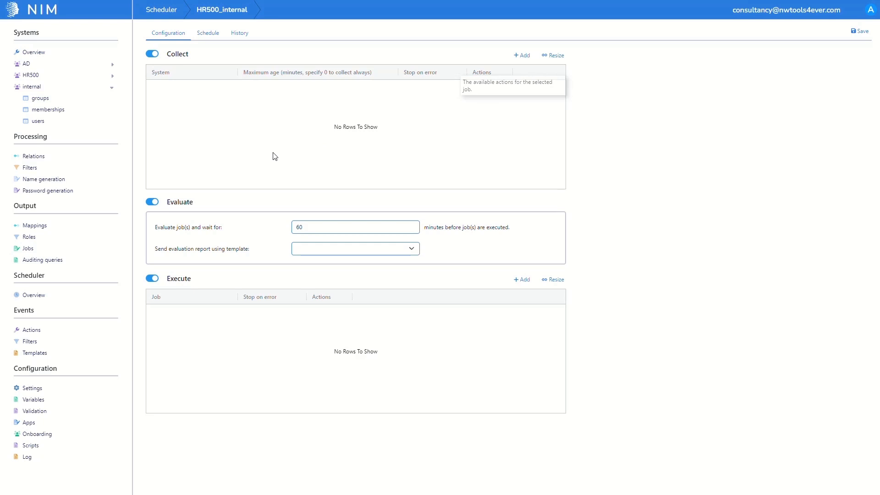
left_click(156, 204)
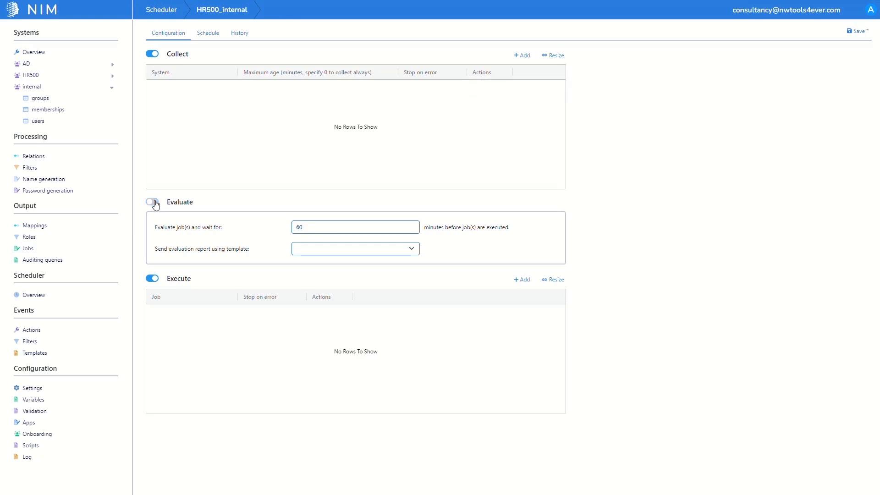
- Add the HR500 system to the schedule's collection with a maximum age of 0 minutes and stop on error enabled
left_click(529, 57)
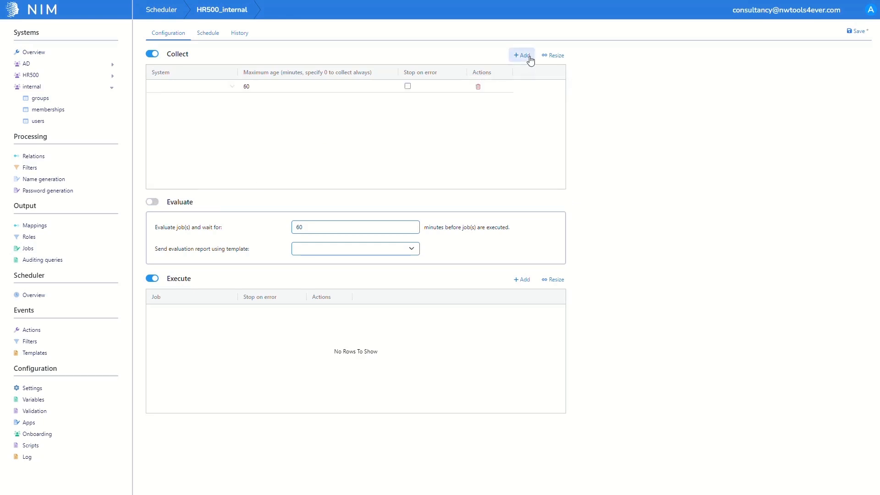
left_click(231, 88)
left_click(214, 109)
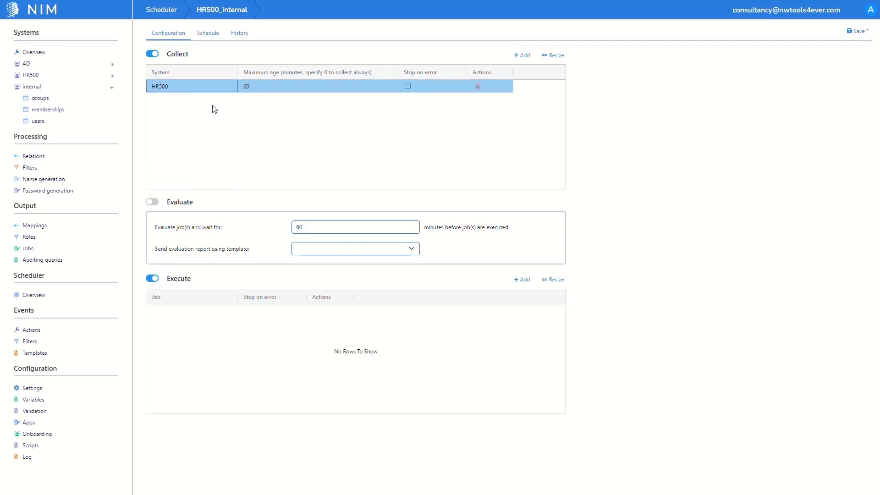
double_click(296, 81)
type("0")
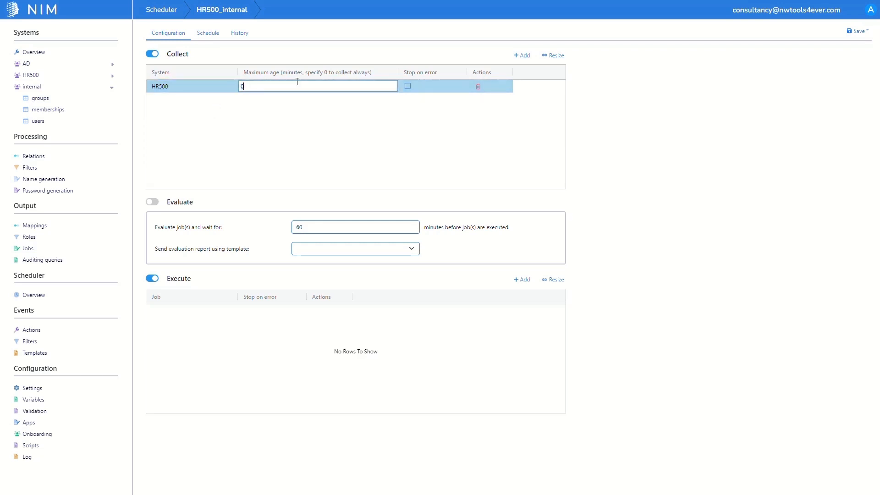
left_click(408, 81)
left_click(408, 86)
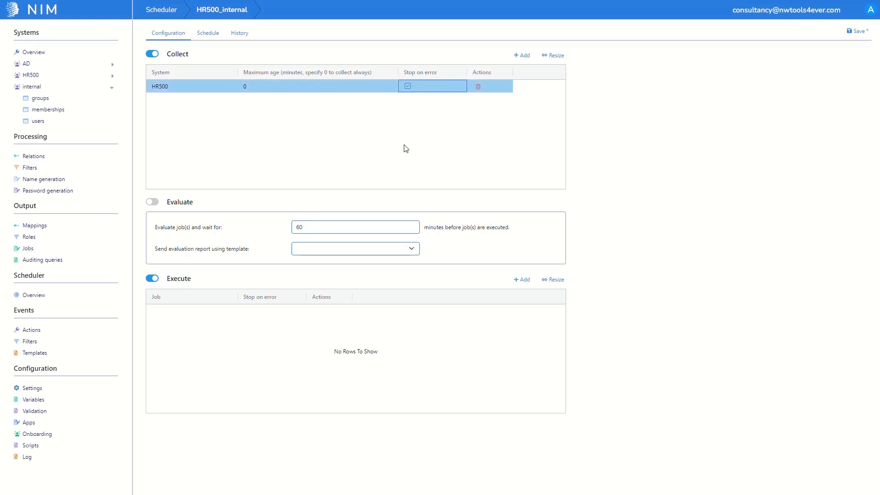
- Add the HR500_internal job to the schedule's execution stage with stop on error enabled
left_click(518, 281)
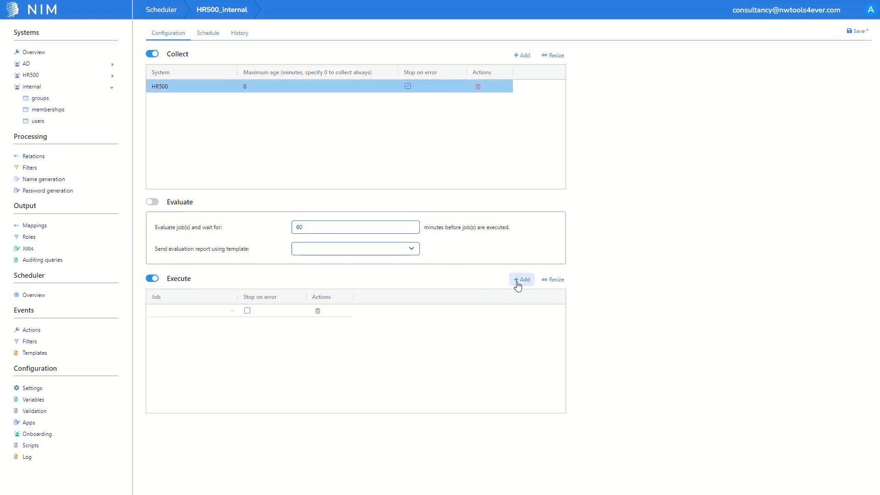
double_click(208, 312)
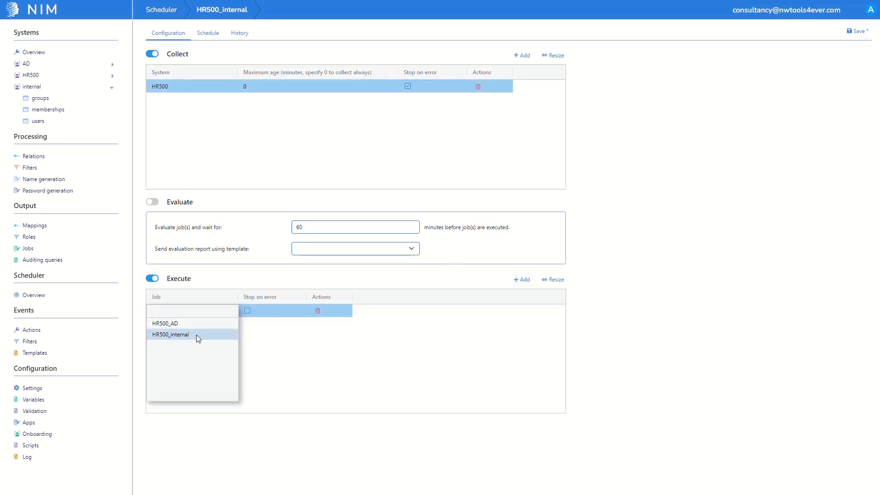
left_click(196, 334)
left_click(273, 317)
left_click(273, 316)
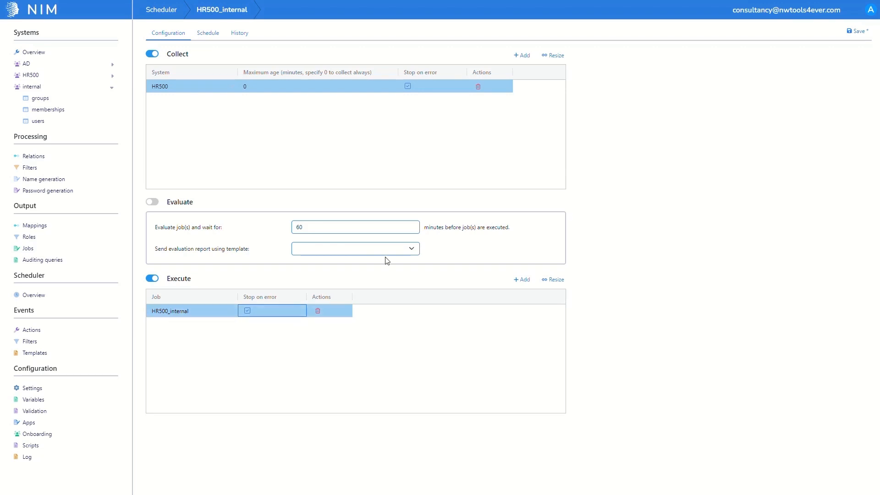
- Exclude Saturday and Sunday from the HR500_internal schedule and save it
left_click(211, 40)
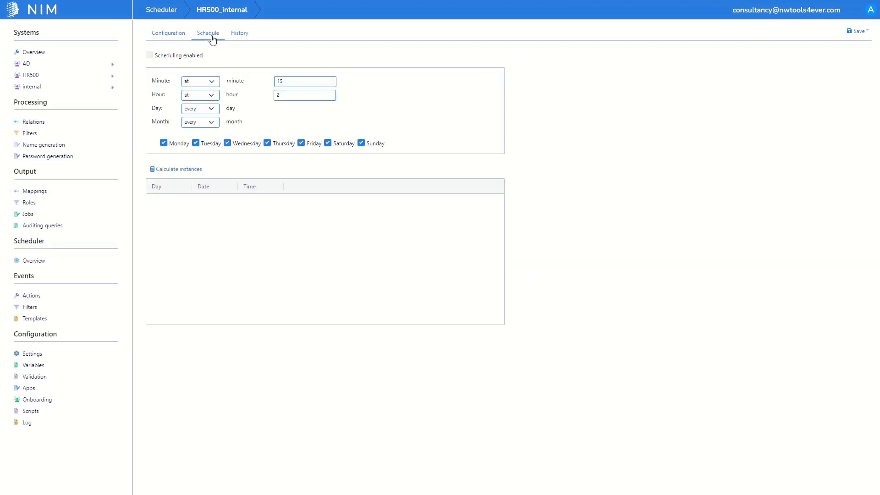
left_click(150, 55)
left_click(327, 144)
left_click(361, 143)
left_click(858, 32)
- Run the HR500_internal scheduled task from the scheduler overview and open the internal system's users table
left_click(93, 264)
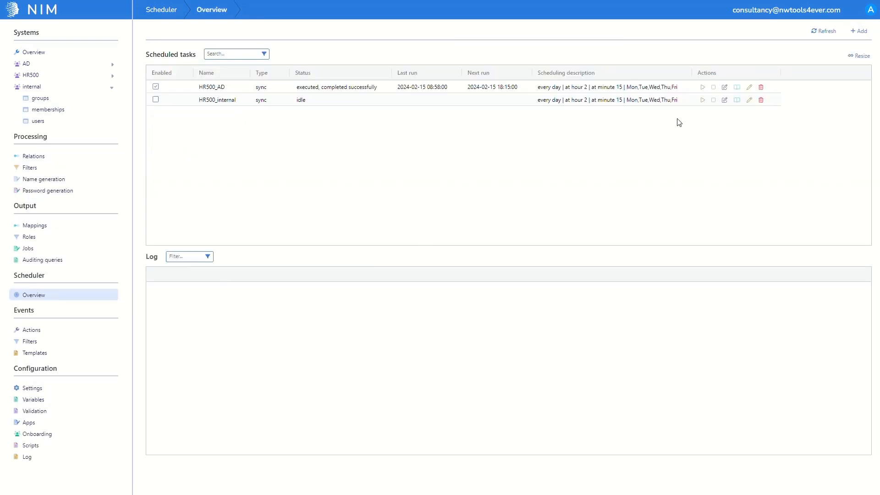
left_click(702, 100)
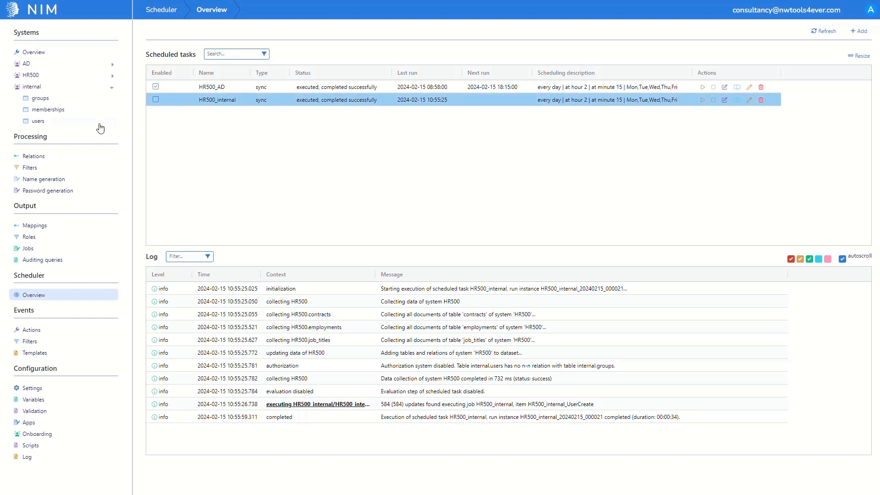
left_click(84, 123)
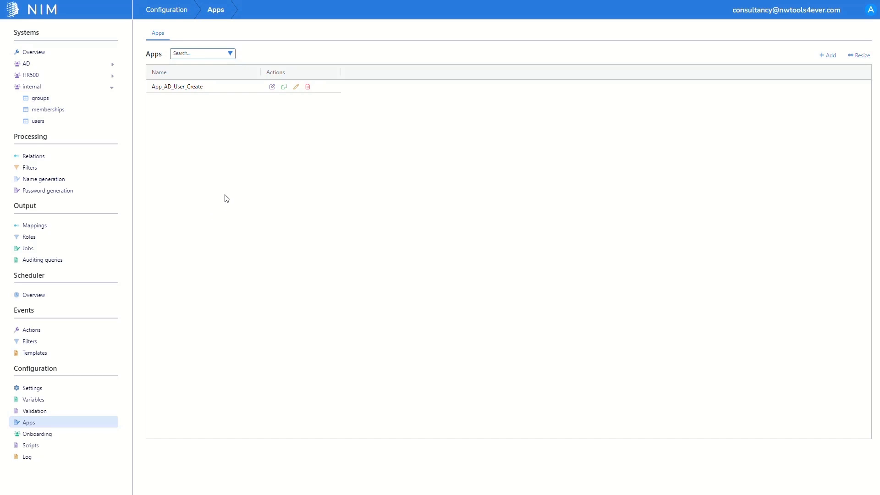
- Grant the nga_App_AD_User_Create group access to the App_AD_User_Create app, sorting the access list by type, and save the app
left_click(272, 89)
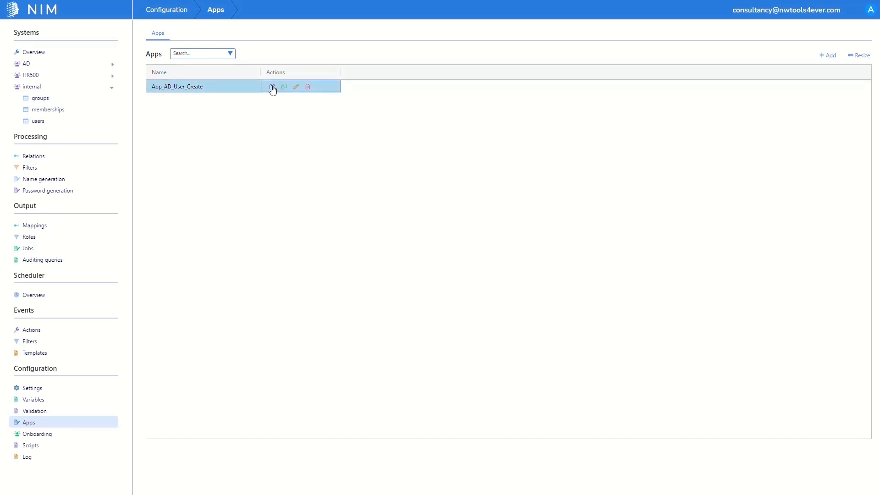
left_click(272, 89)
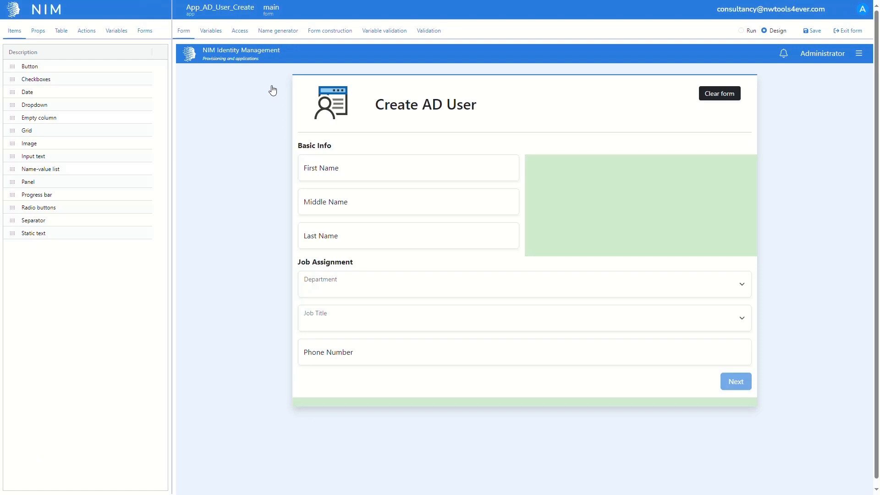
left_click(244, 38)
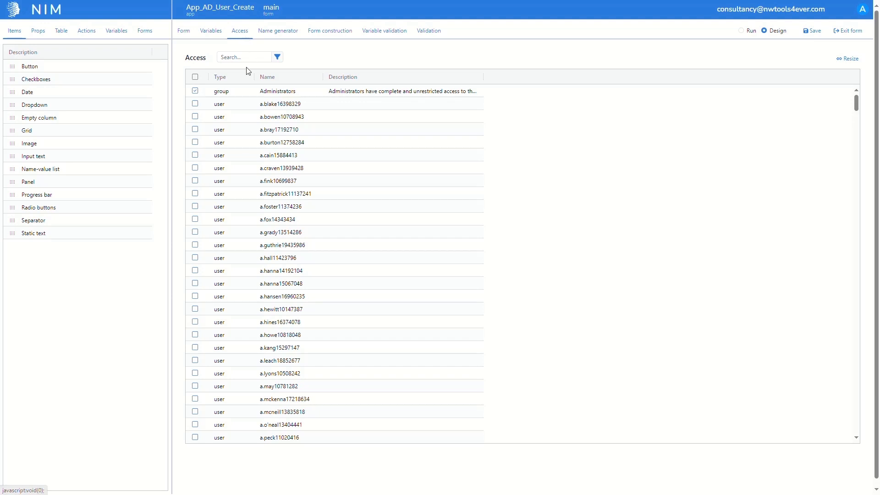
left_click(226, 81)
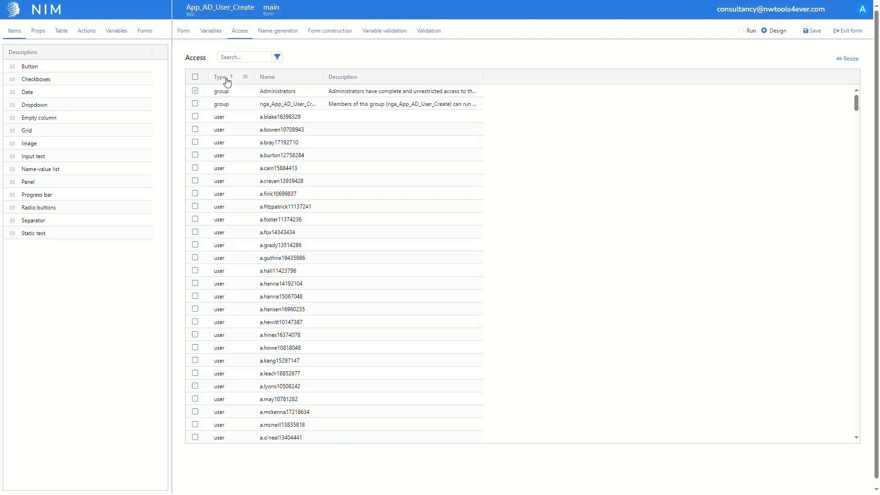
left_click(195, 104)
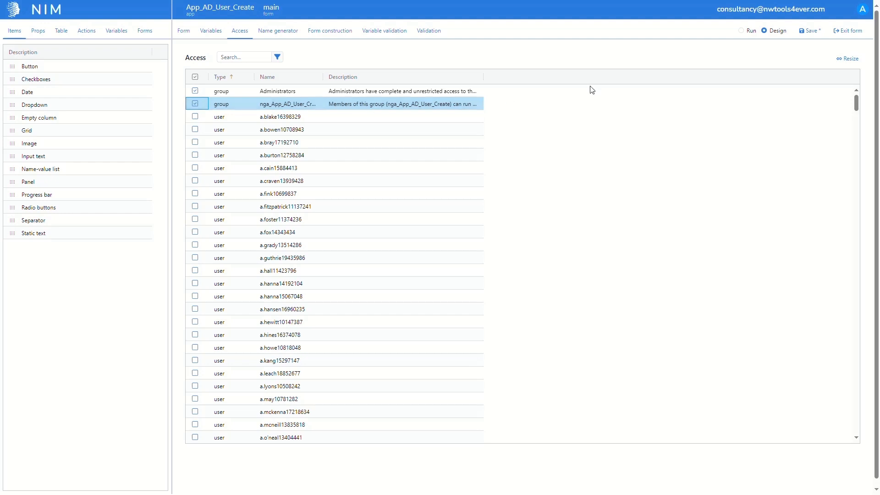
left_click(805, 39)
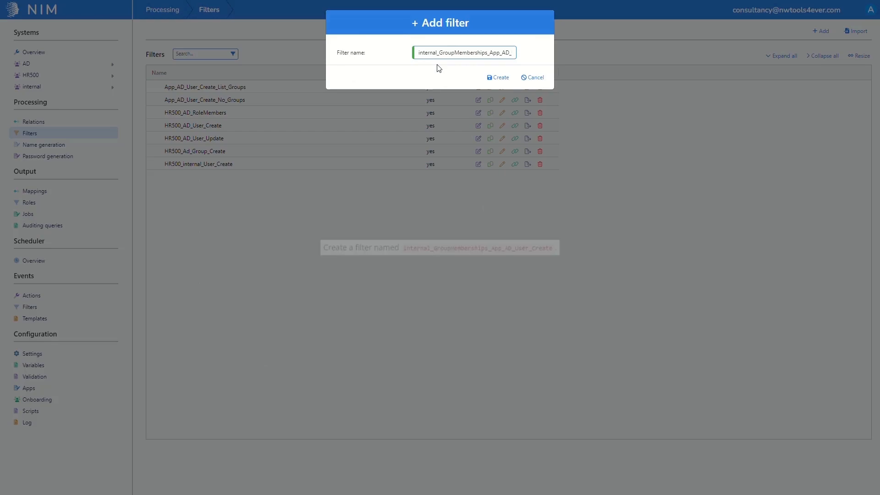
- Create the filter internal_GroupMemberships_App_AD_User_Create on HR500.contracts for internal users in organizational unit EN_CO and run it
left_click(500, 77)
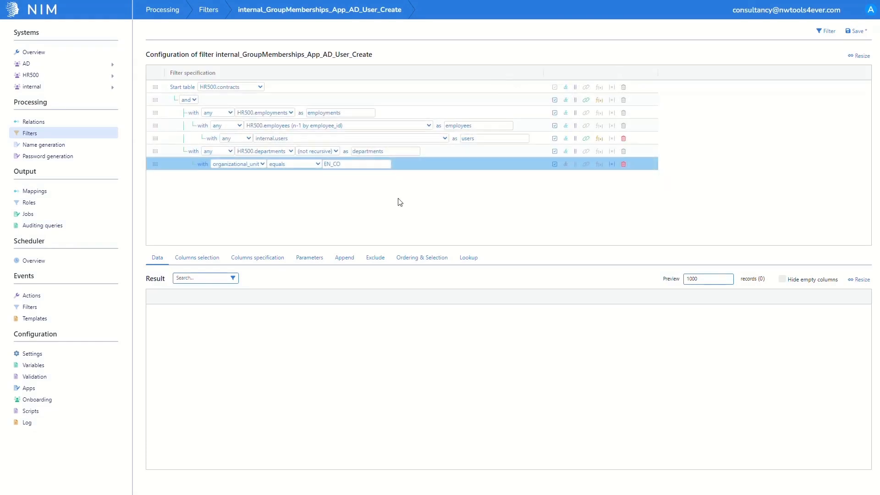
left_click(820, 32)
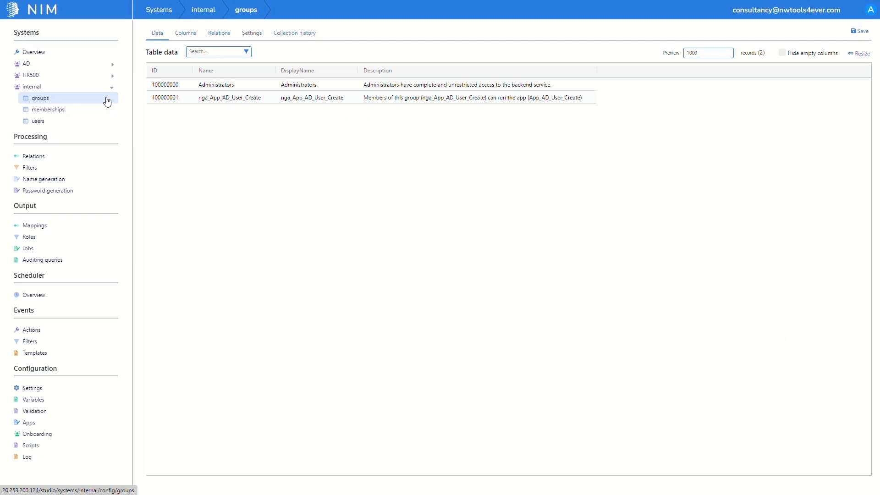
- Copy the nga_App_AD_User_Create group's ID and create the internal membership_create mapping internal_membership_create_App_AD_User_Create_dept_EN_CO
left_click(161, 99)
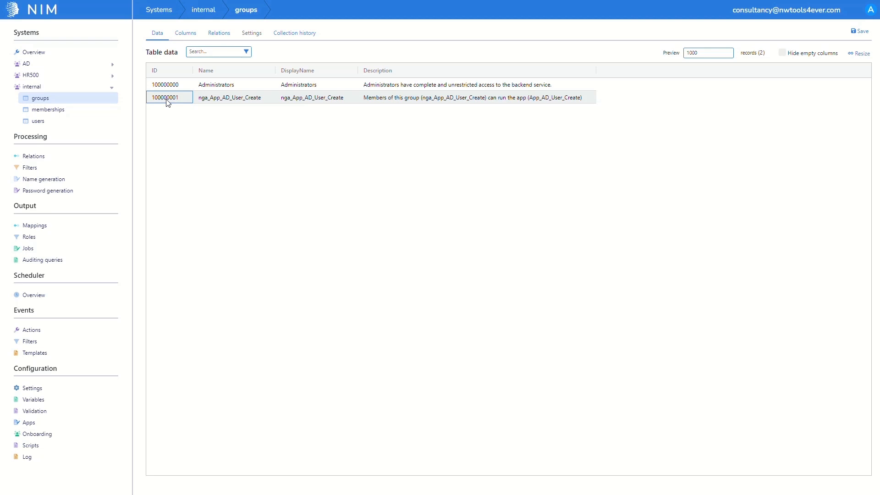
key("ctrl+c")
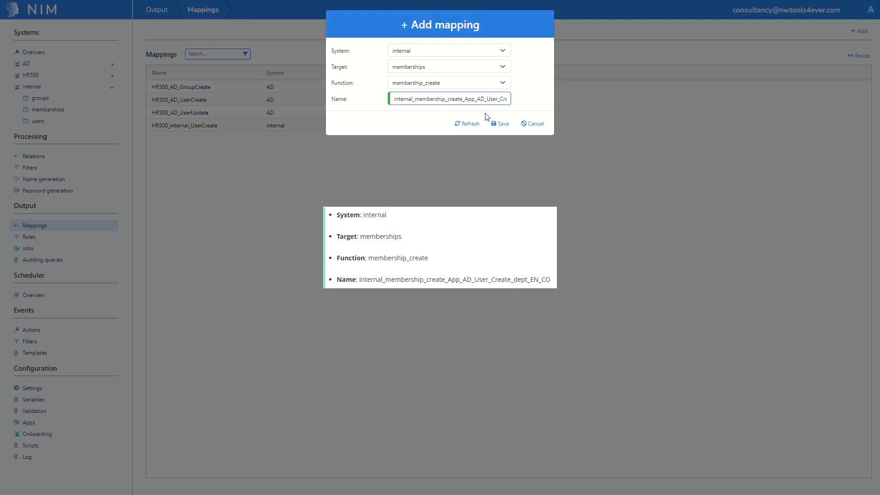
left_click(499, 124)
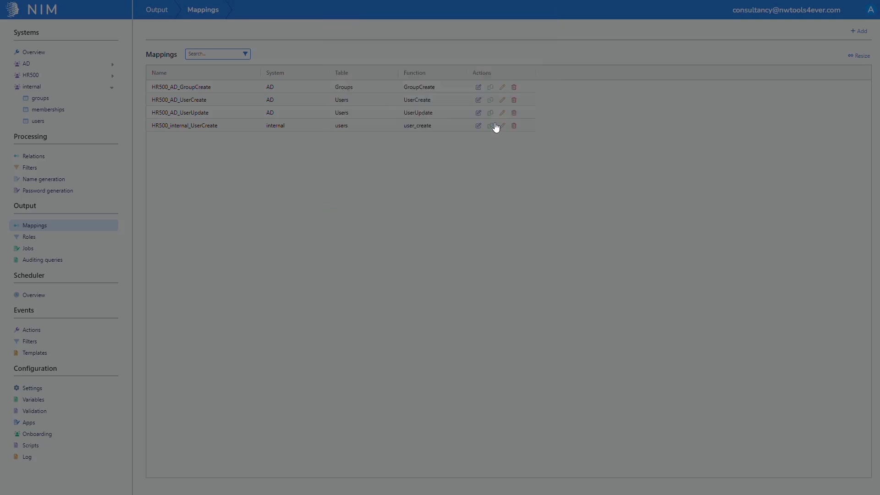
- Set the mapping's filter to internal_GroupMemberships_App_AD_User_Create, map AccountID to the filter's ID and GroupID to constant 100000001, and save
left_click(408, 59)
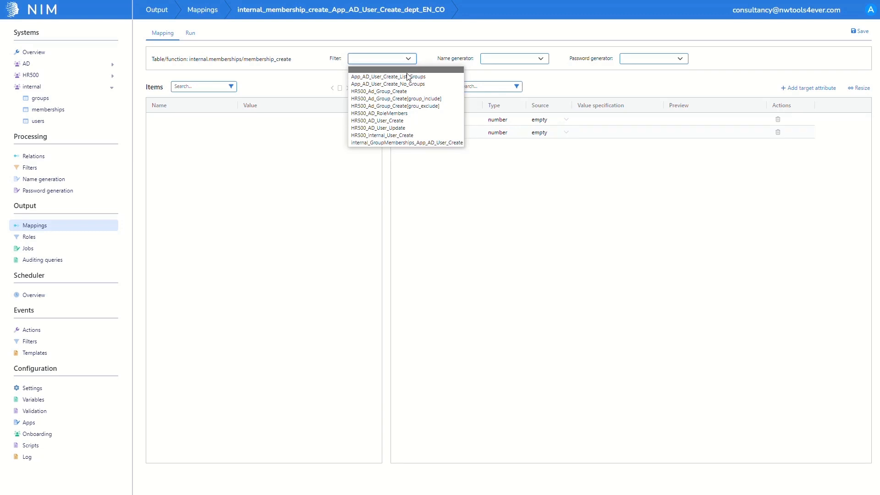
left_click(414, 142)
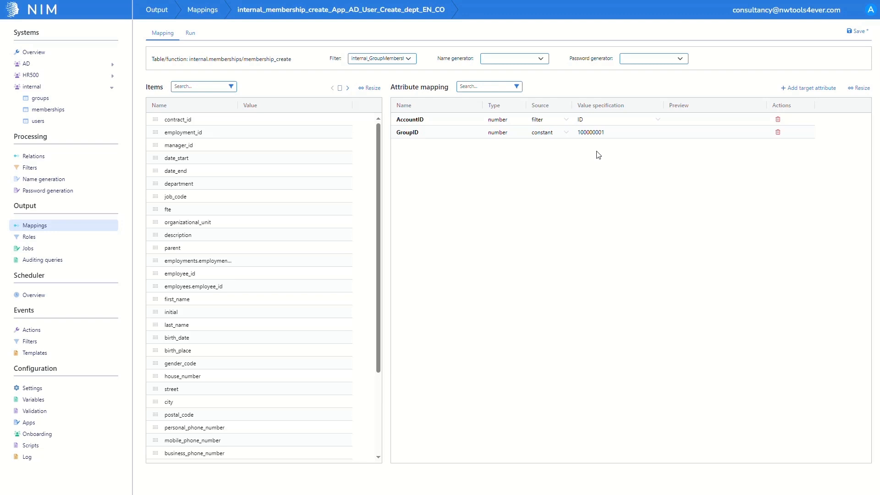
left_click(865, 32)
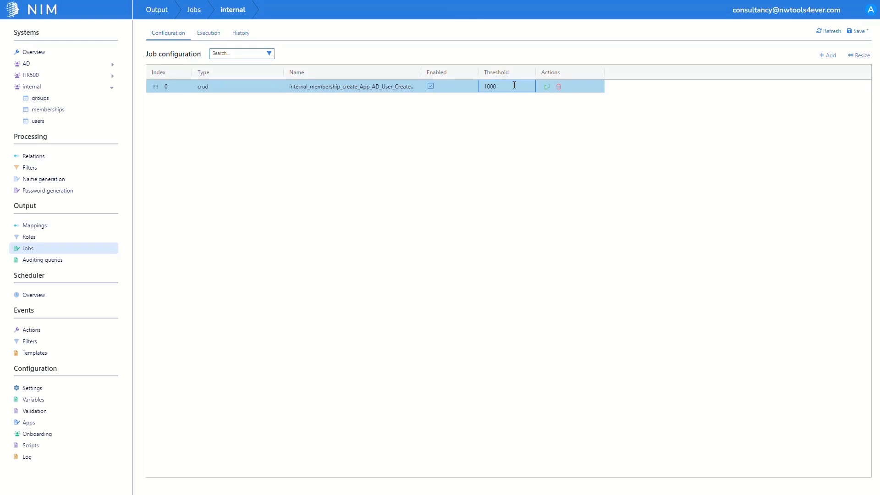
- Set the threshold of the membership mapping's crud item in the internal job to 1000
key("Return")
- Enable and run the internal scheduled task, then open the internal system's memberships table
left_click(81, 297)
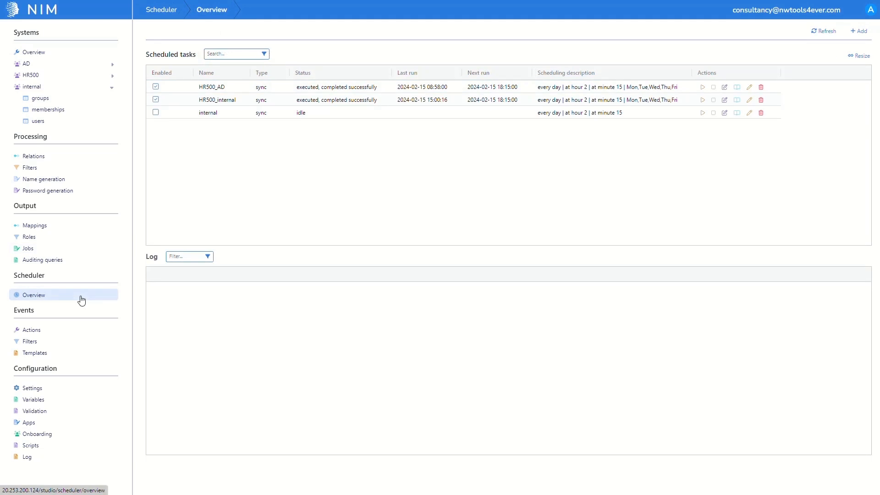
left_click(155, 113)
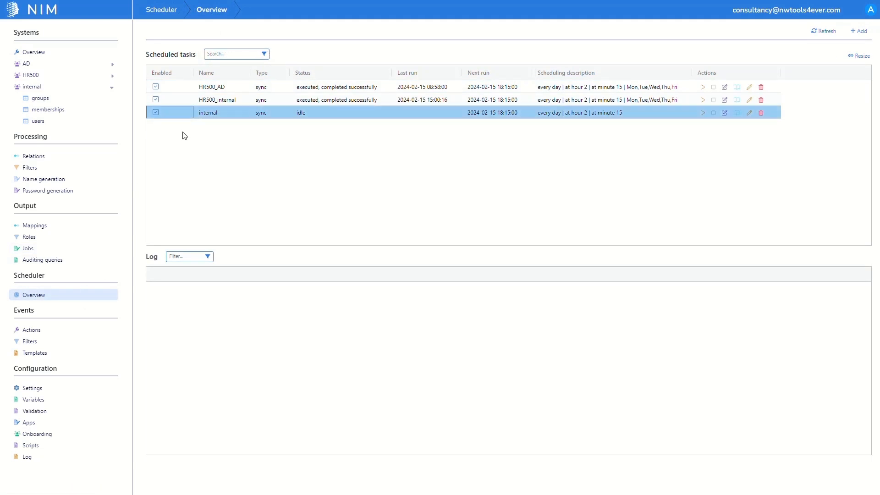
left_click(704, 113)
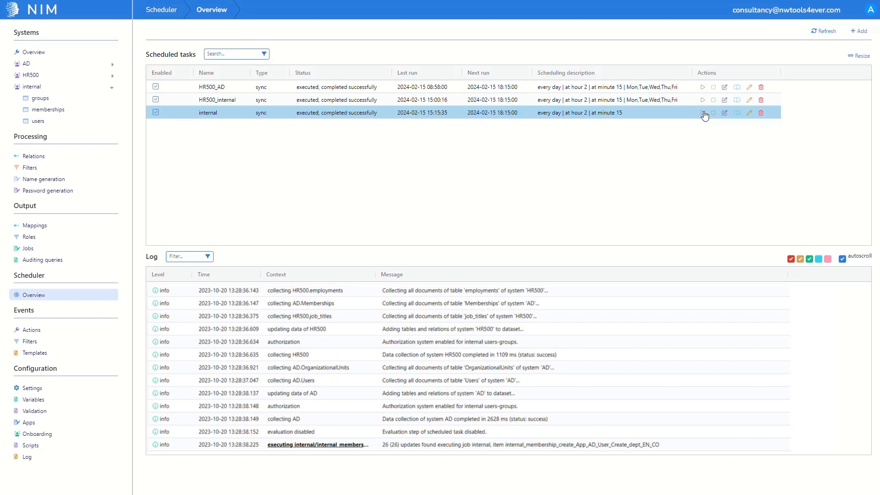
left_click(58, 112)
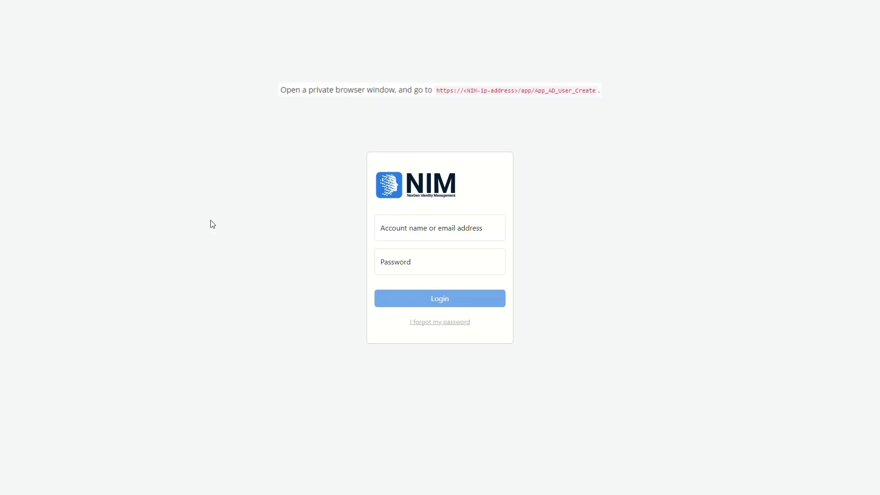
- Log in to the App_AD_User_Create app with the internal user's account name and password
left_click(413, 234)
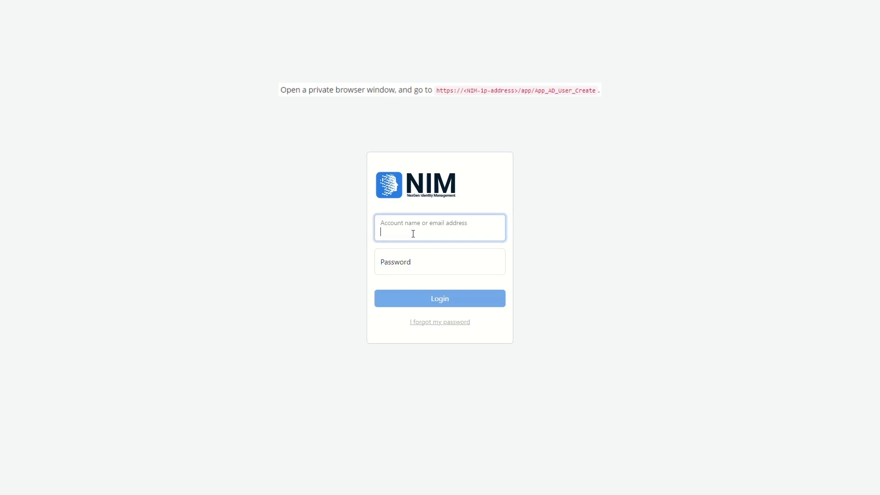
key("Tab")
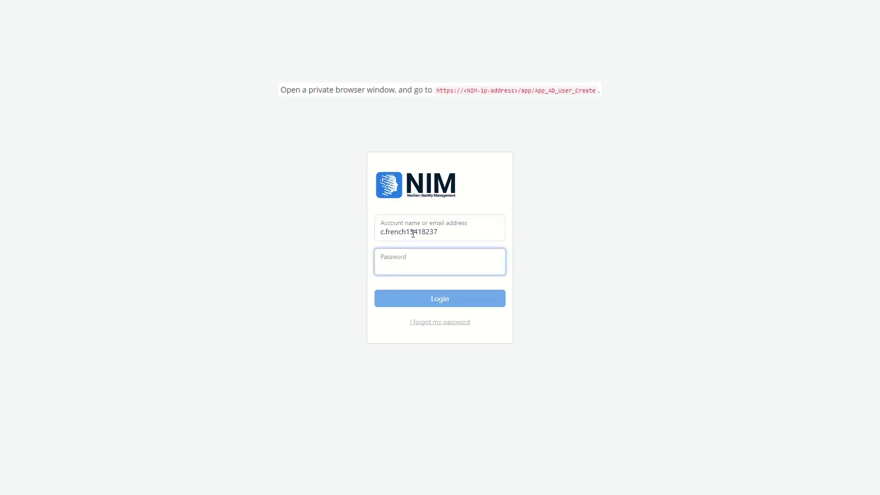
type("******")
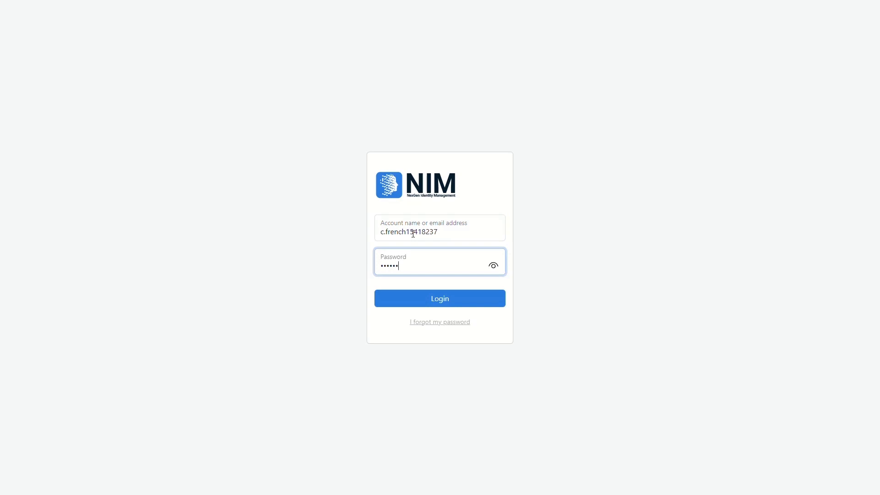
type("*******")
key("Return")
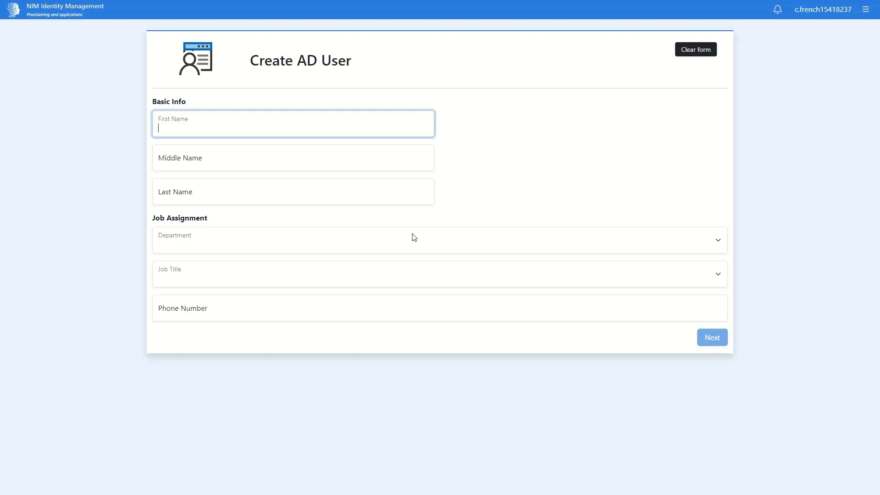